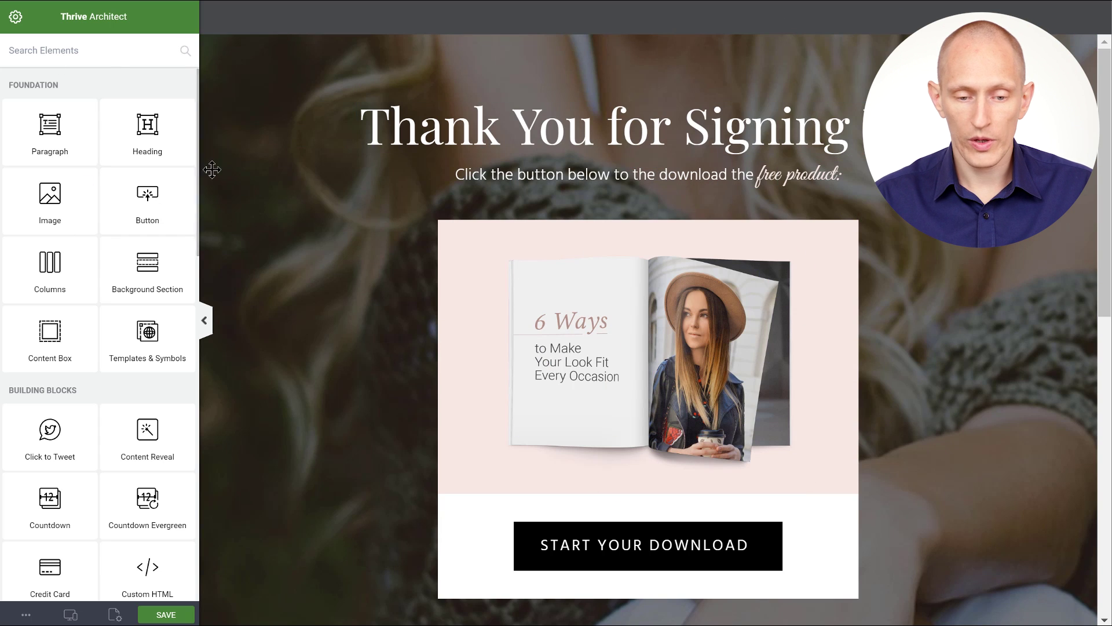
scroll(316, 243, "down", 10)
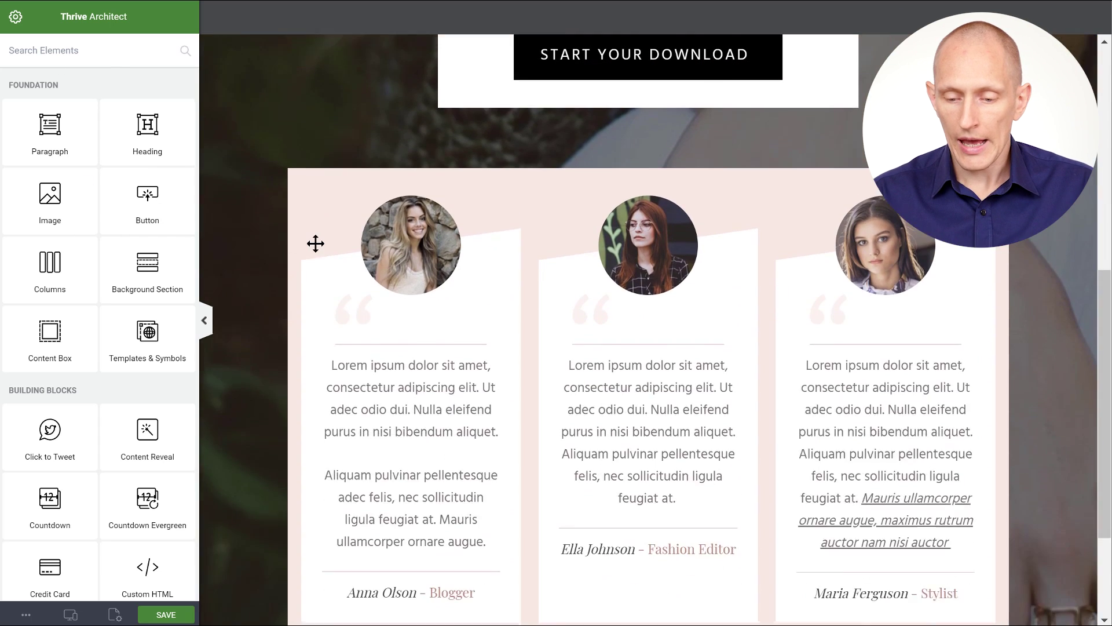
scroll(316, 243, "up", 10)
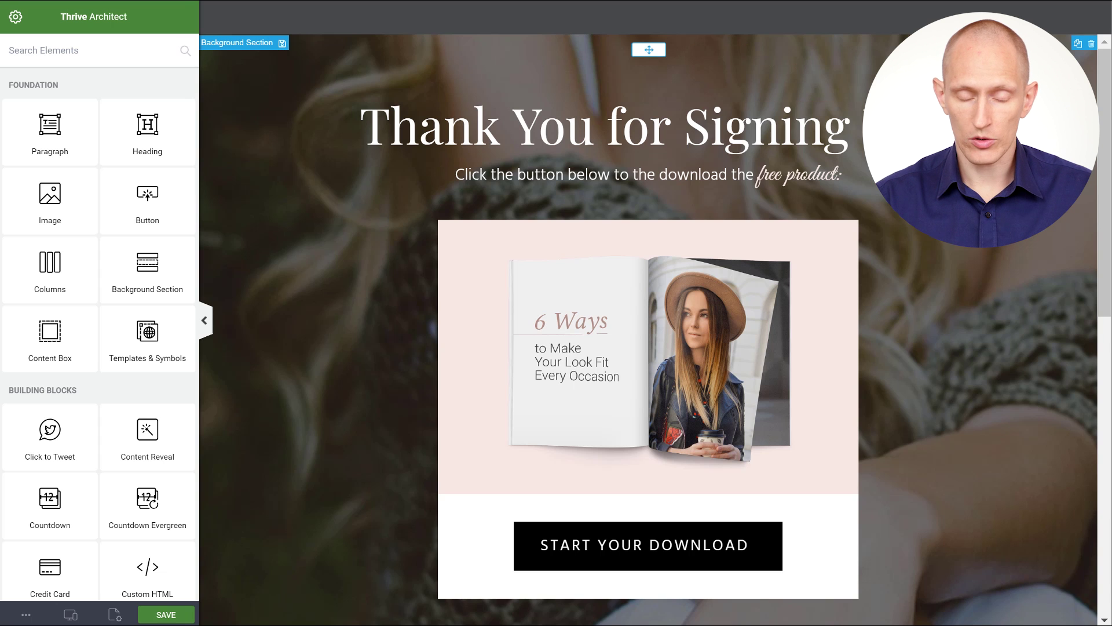
scroll(759, 253, "down", 5)
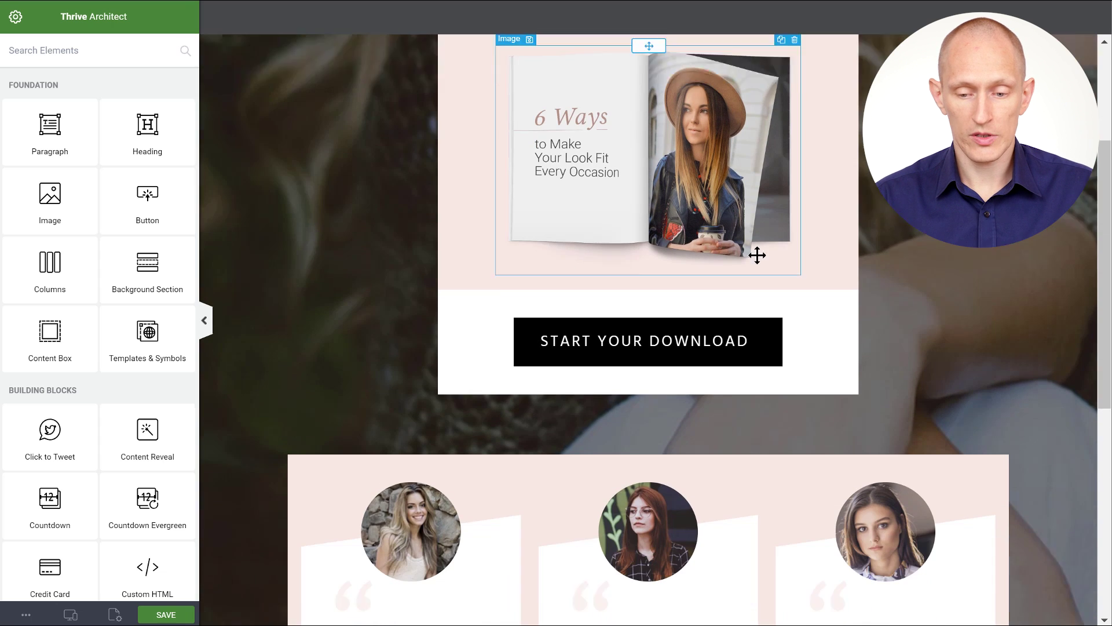
scroll(933, 246, "down", 8)
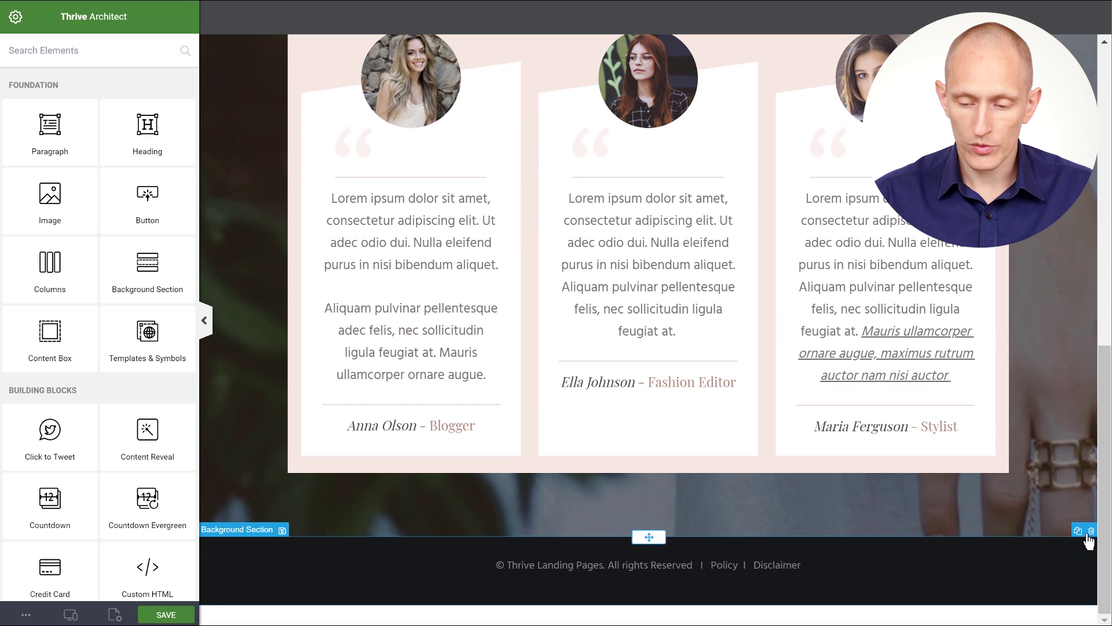
scroll(1014, 423, "up", 10)
scroll(1017, 366, "up", 2)
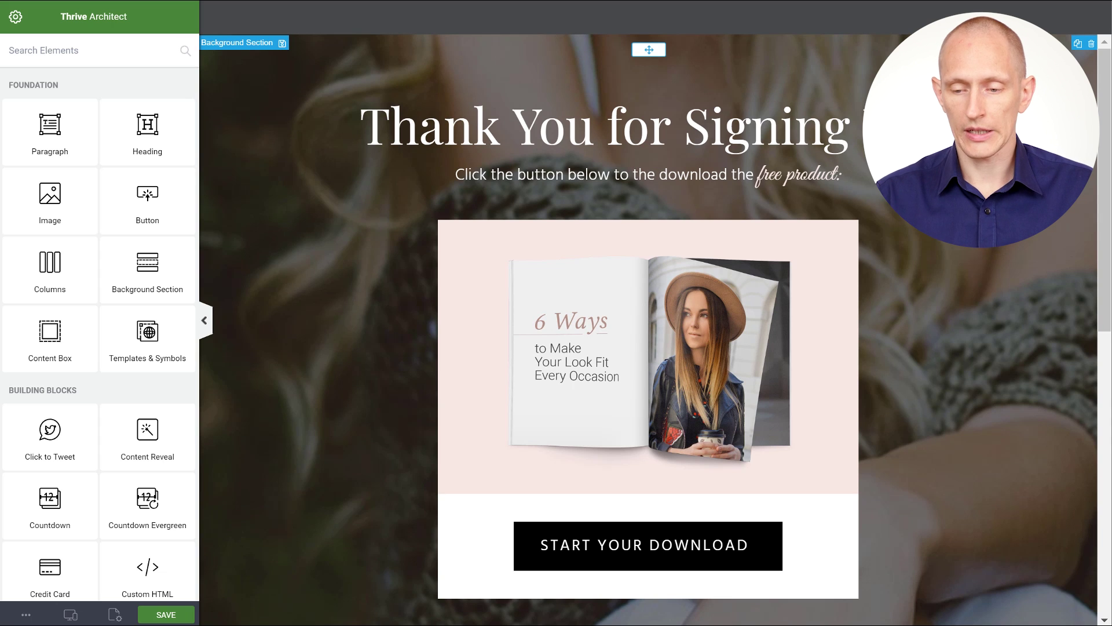
From Page Setup, start a new header based on the Basic Light template.
left_click(301, 100)
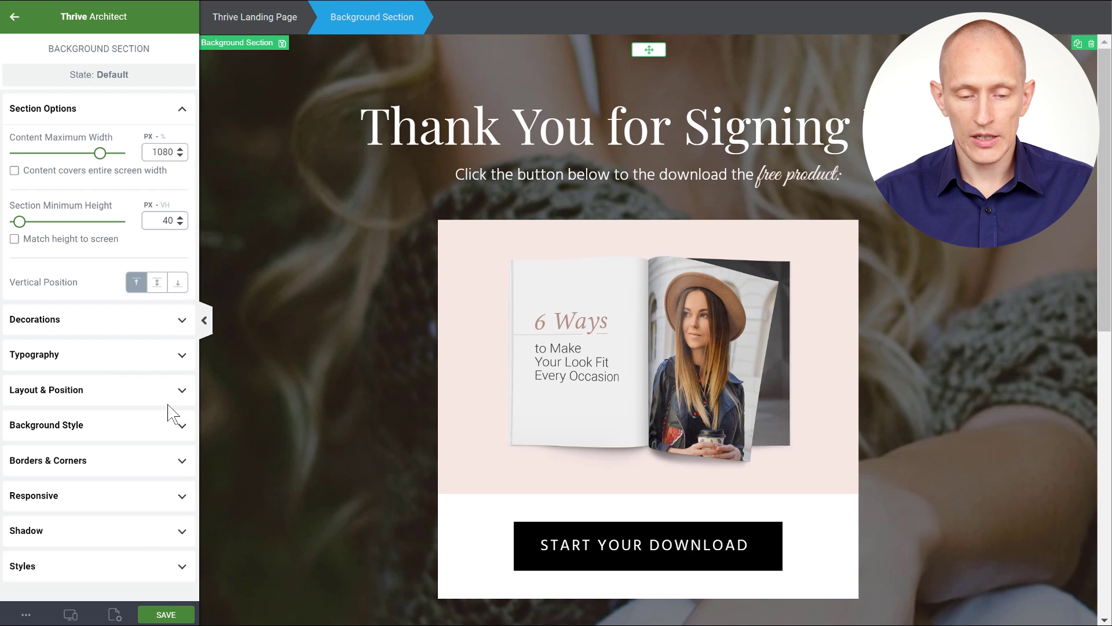
left_click(114, 615)
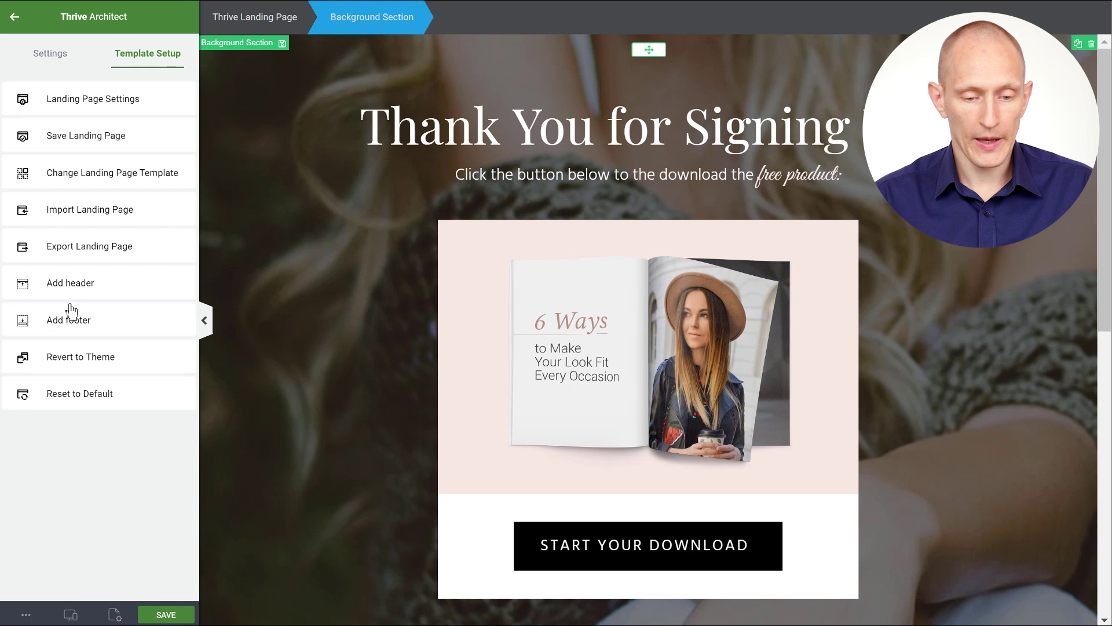
left_click(71, 284)
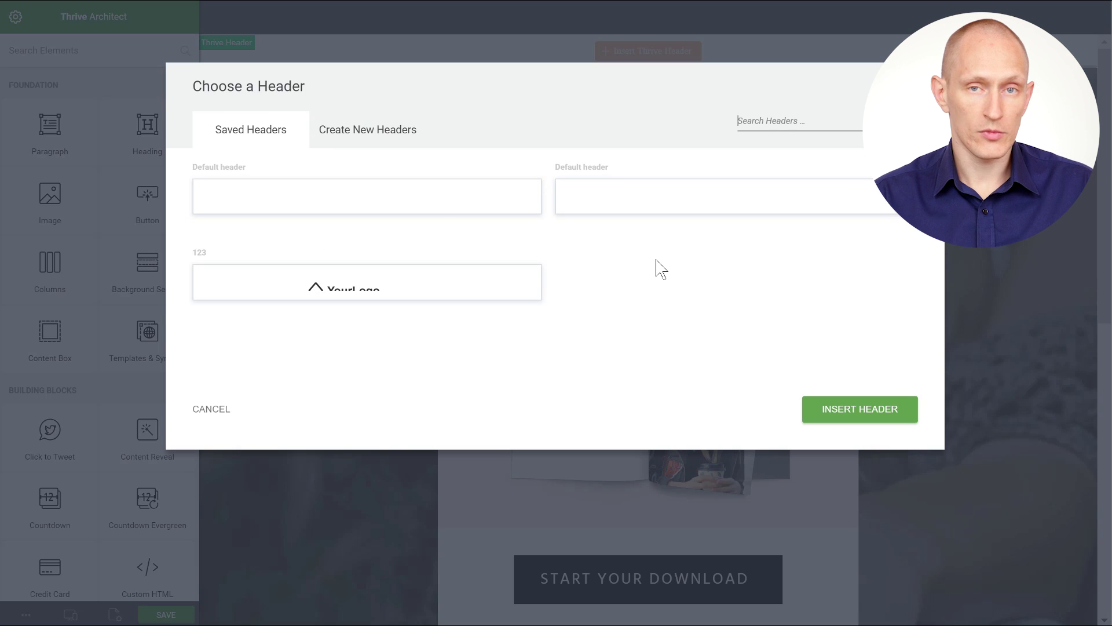
left_click(360, 135)
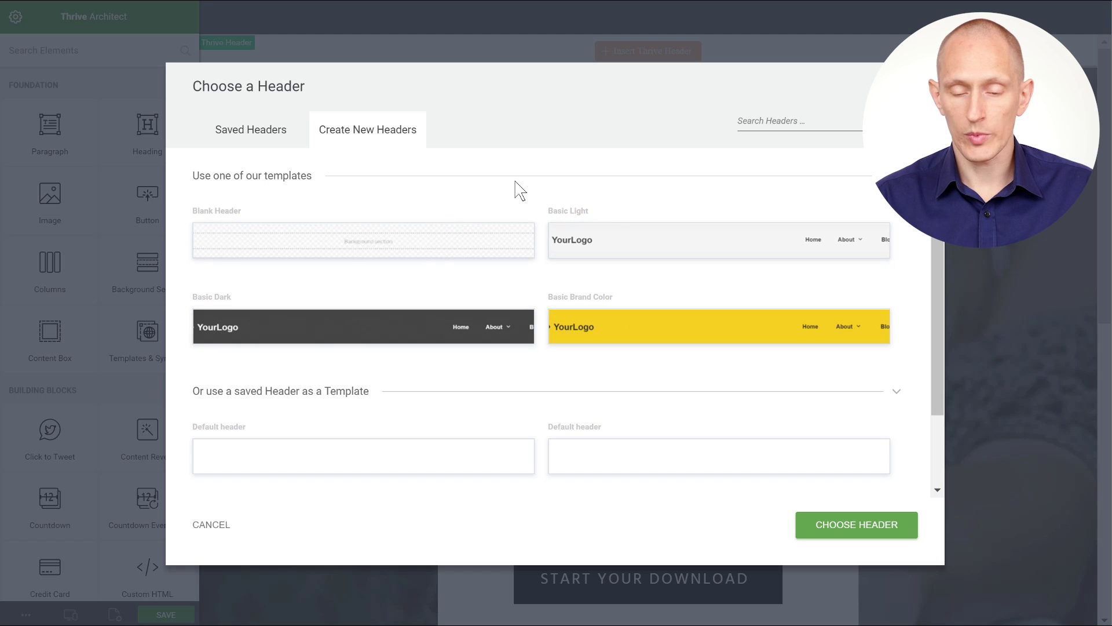
left_click(713, 253)
left_click(867, 528)
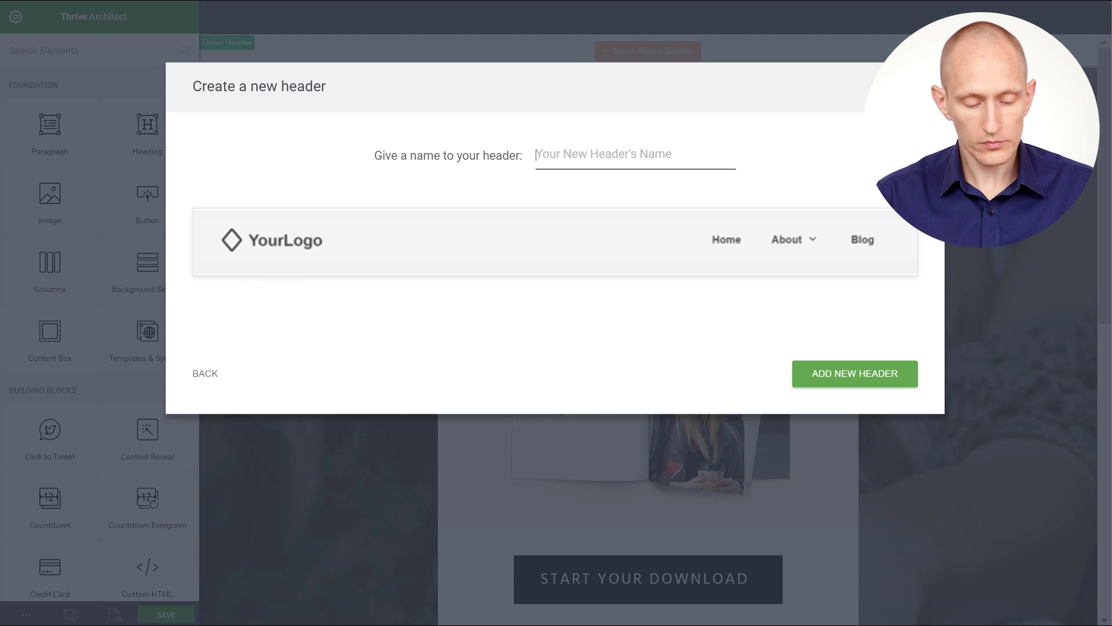
Name the header 'My Light Header' and insert it at the top of the page.
type("My Light Header")
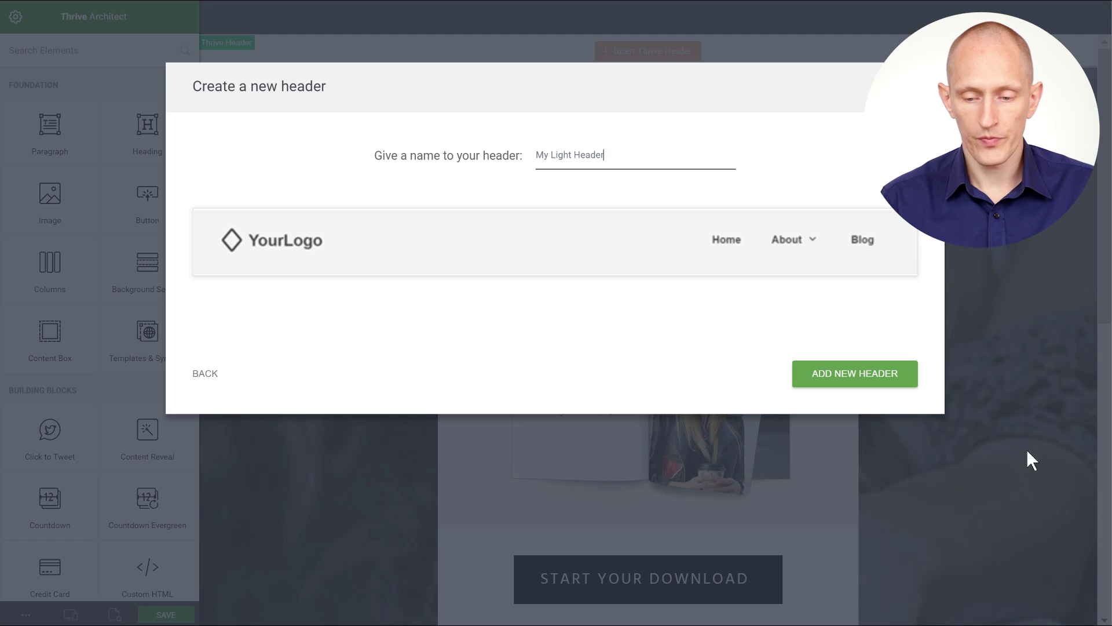
left_click(864, 388)
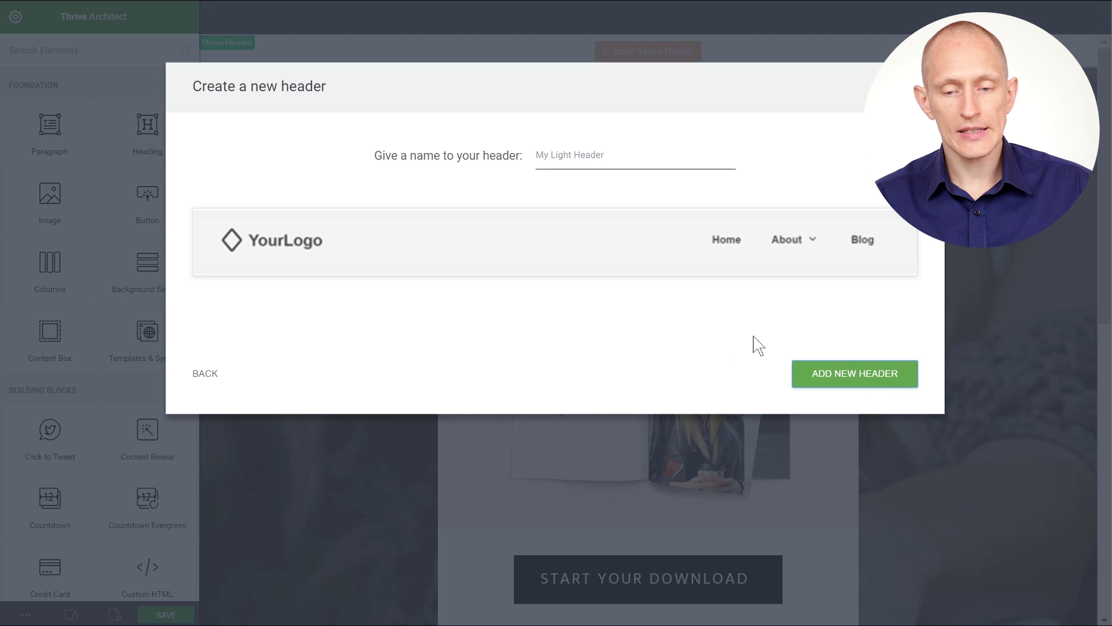
left_click(850, 384)
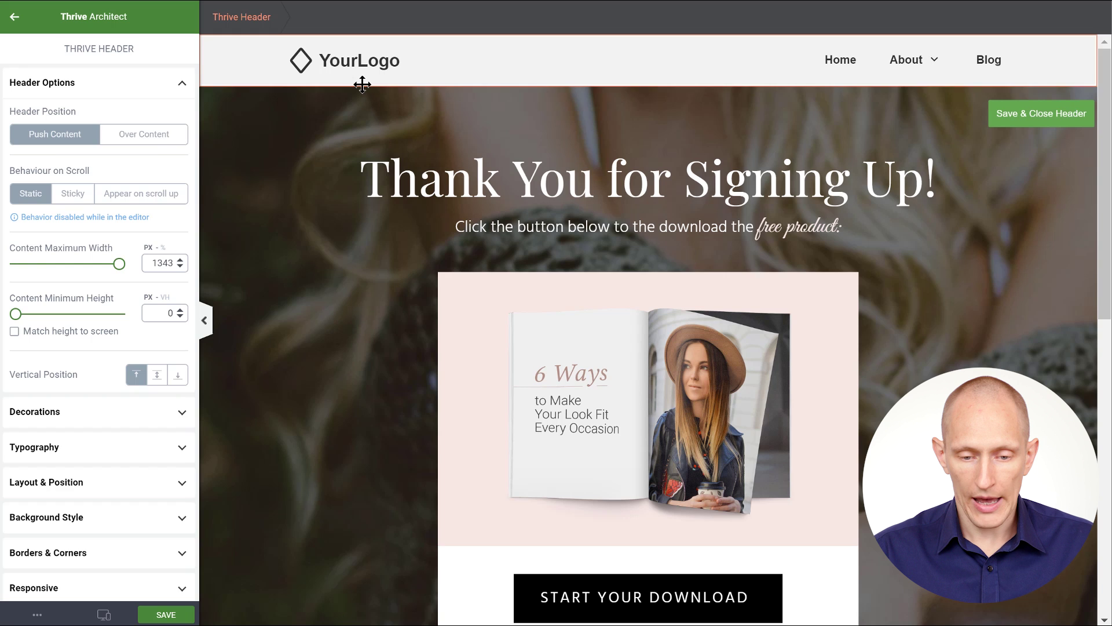
Change the header logo text from YourLogo to YourText.
left_click(351, 63)
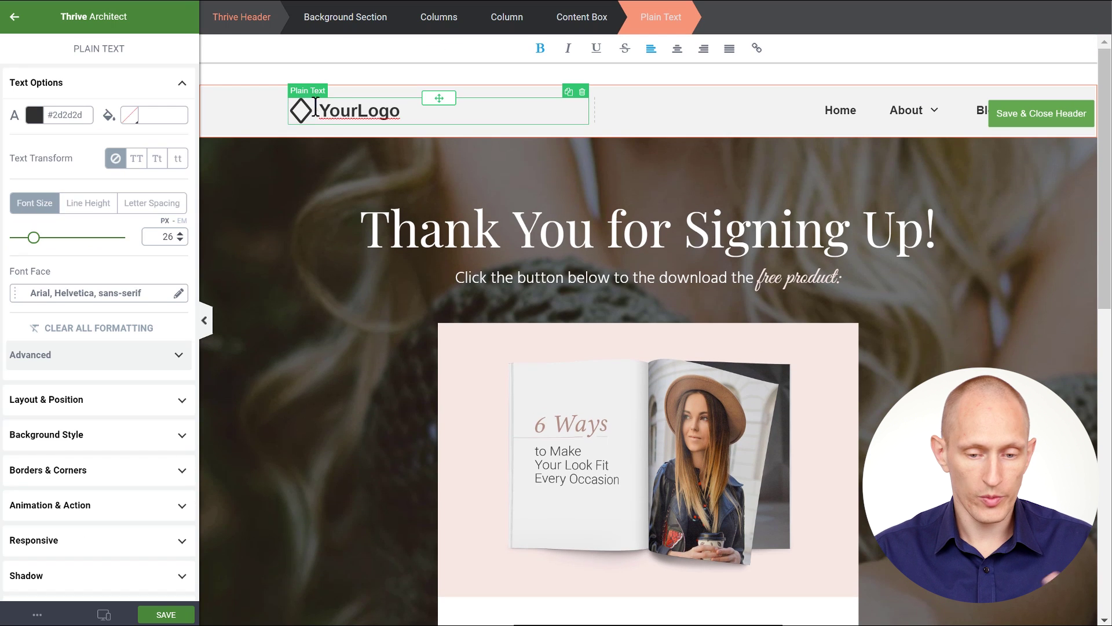
double_click(416, 109)
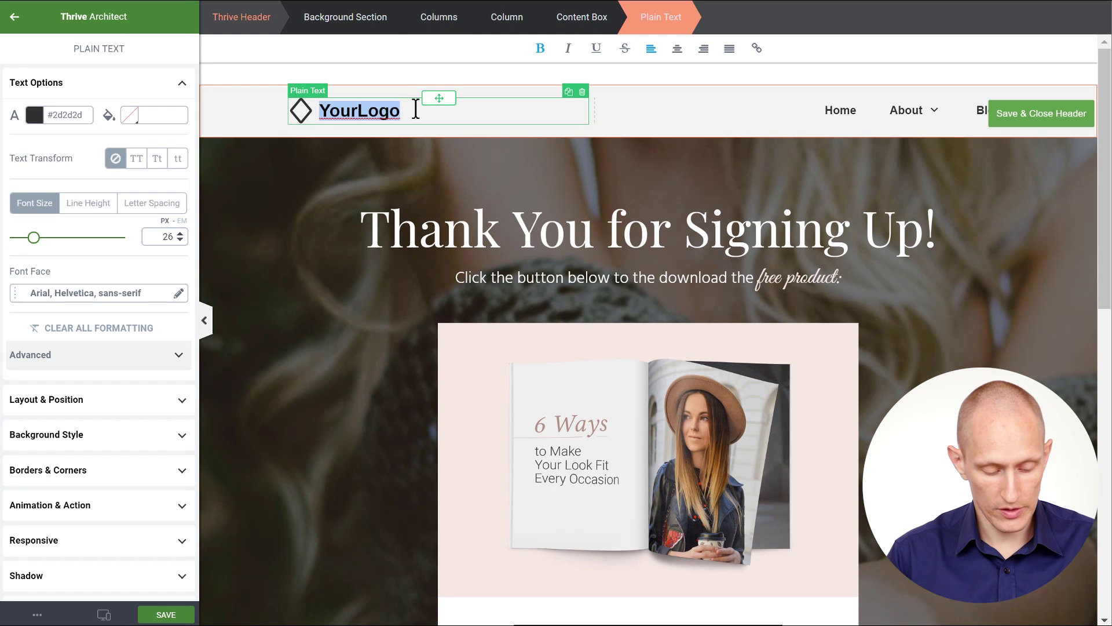
type("Yoiu")
key("BackSpace")
key("BackSpace")
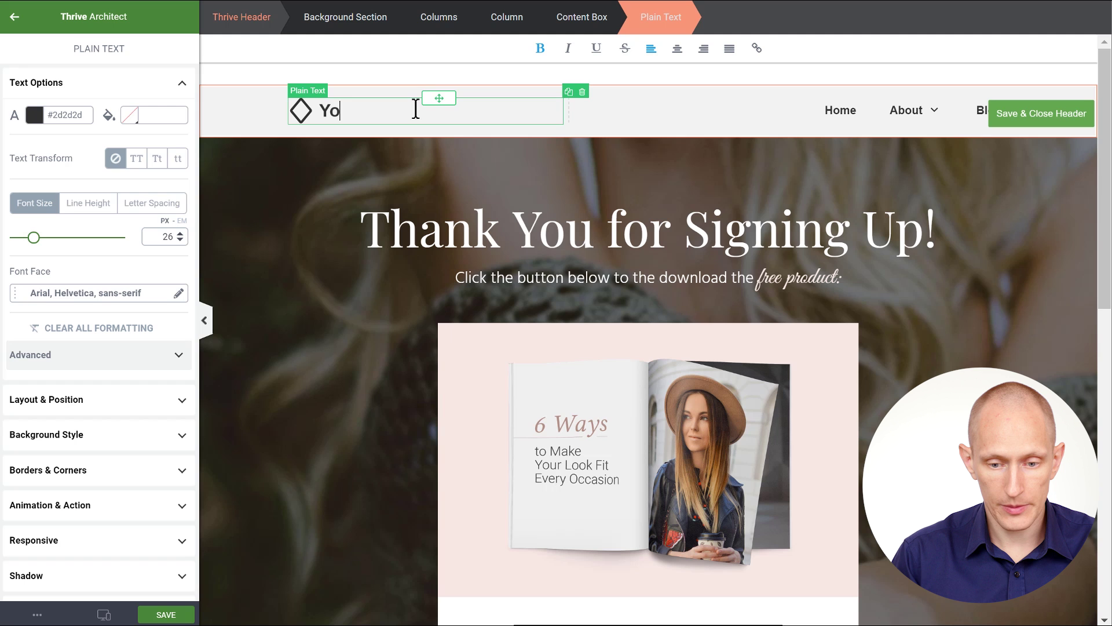
type("urText")
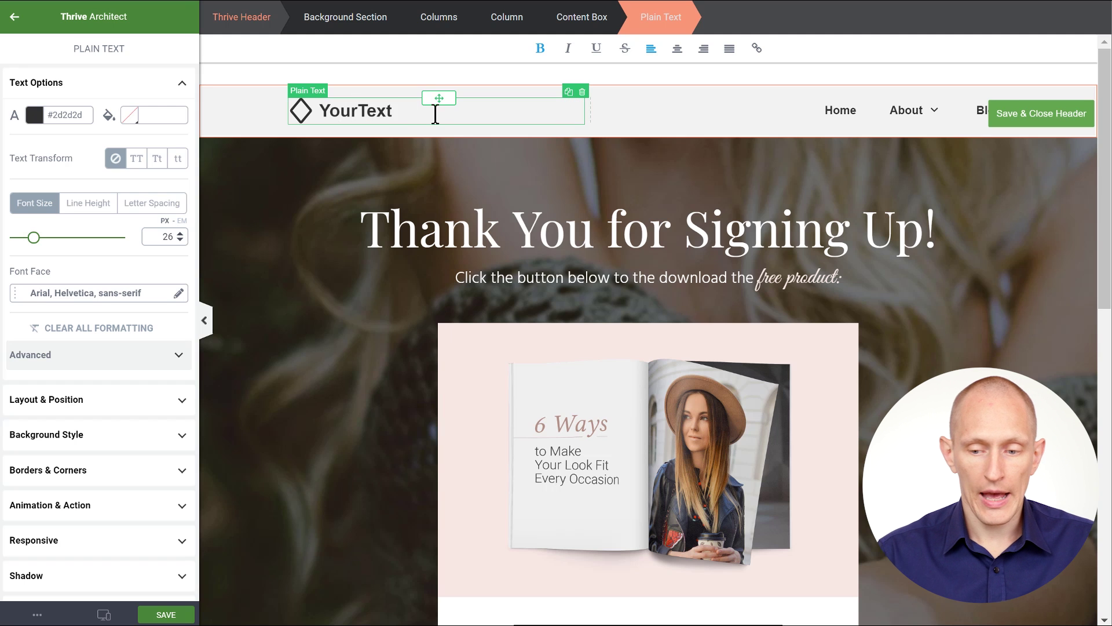
Flatten the menu to Home, About, Menu Item and Blog with no sub-items, then save the header.
left_click(769, 116)
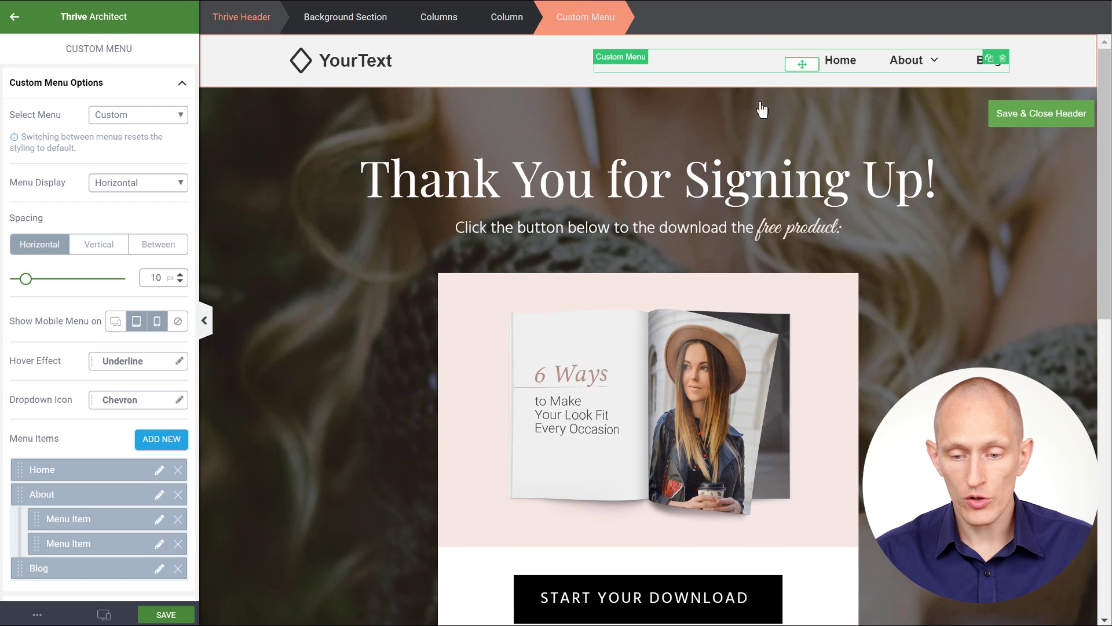
scroll(93, 273, "down", 3)
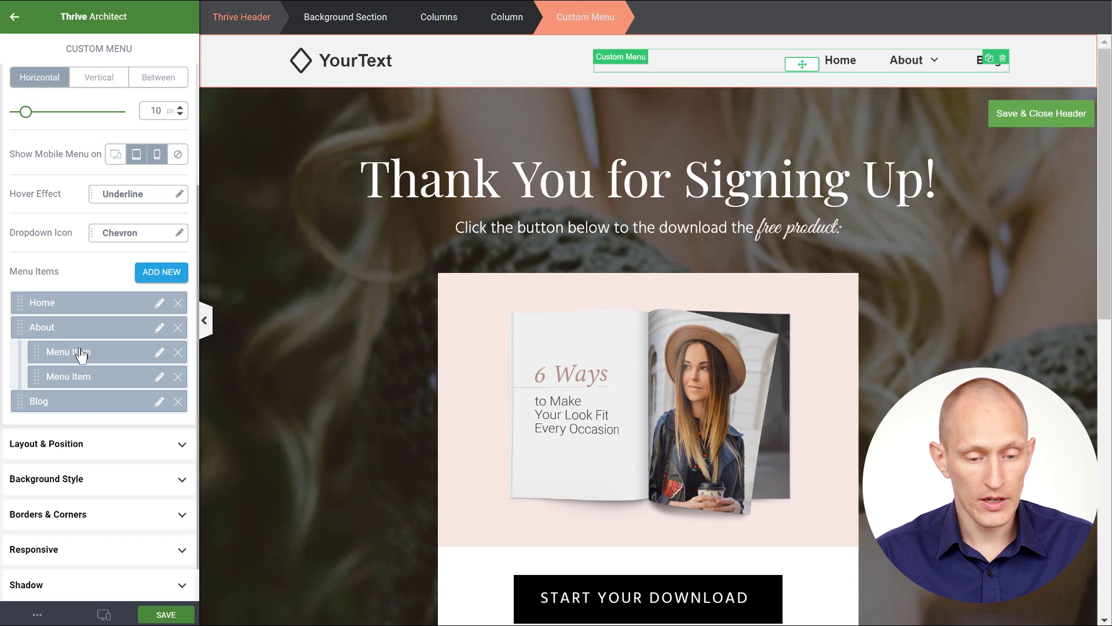
left_click(160, 302)
left_click(46, 384)
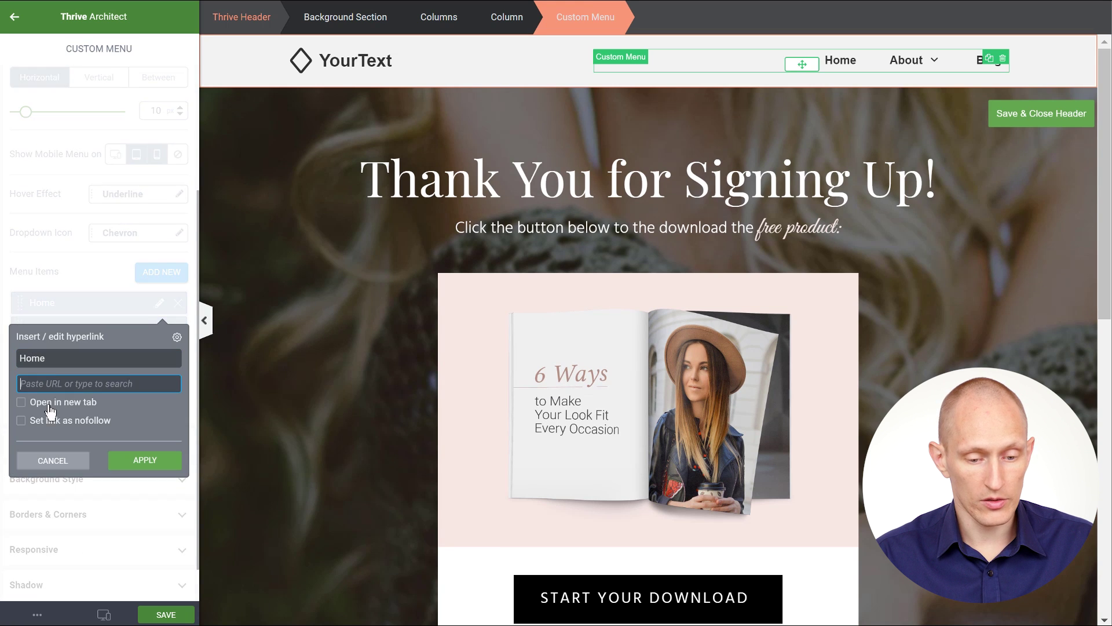
left_click(48, 358)
left_click(55, 383)
left_click(52, 461)
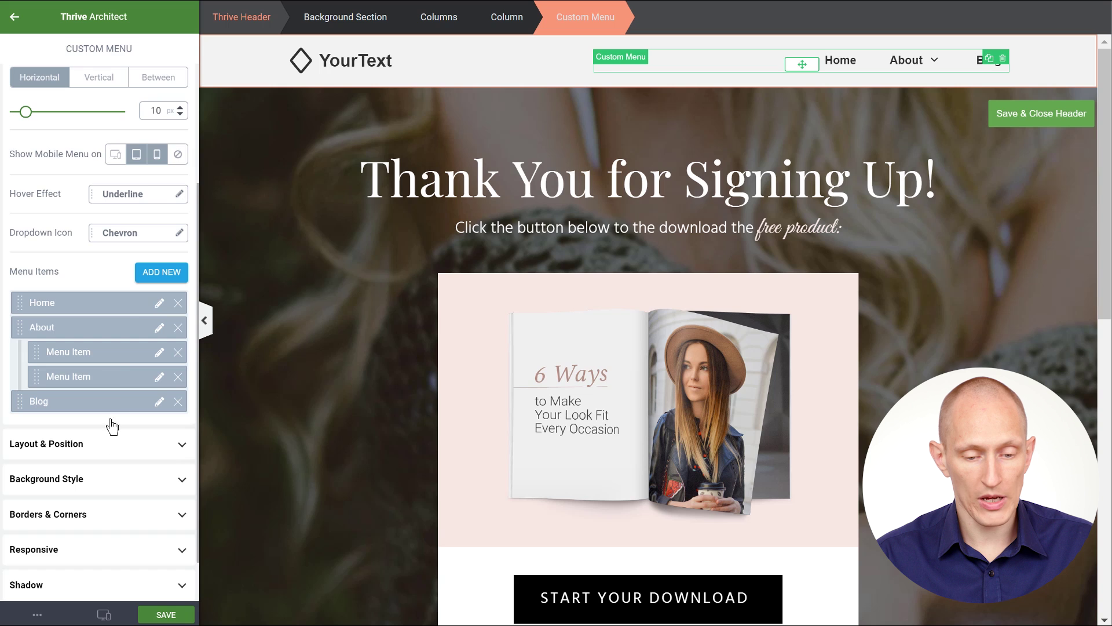
left_click_drag(36, 346, 30, 377)
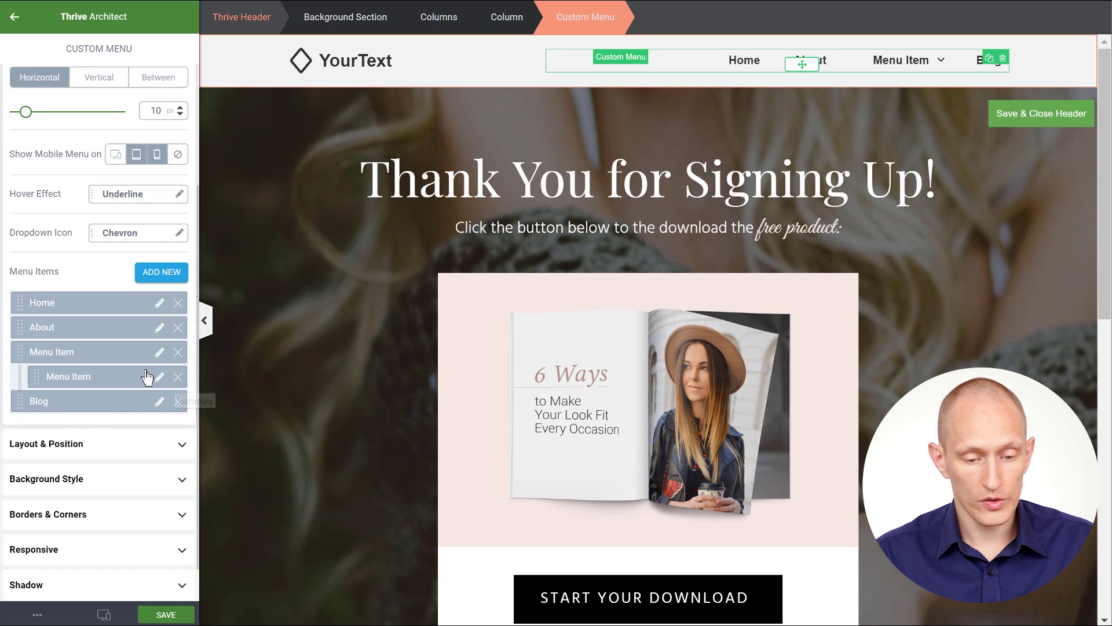
left_click(177, 376)
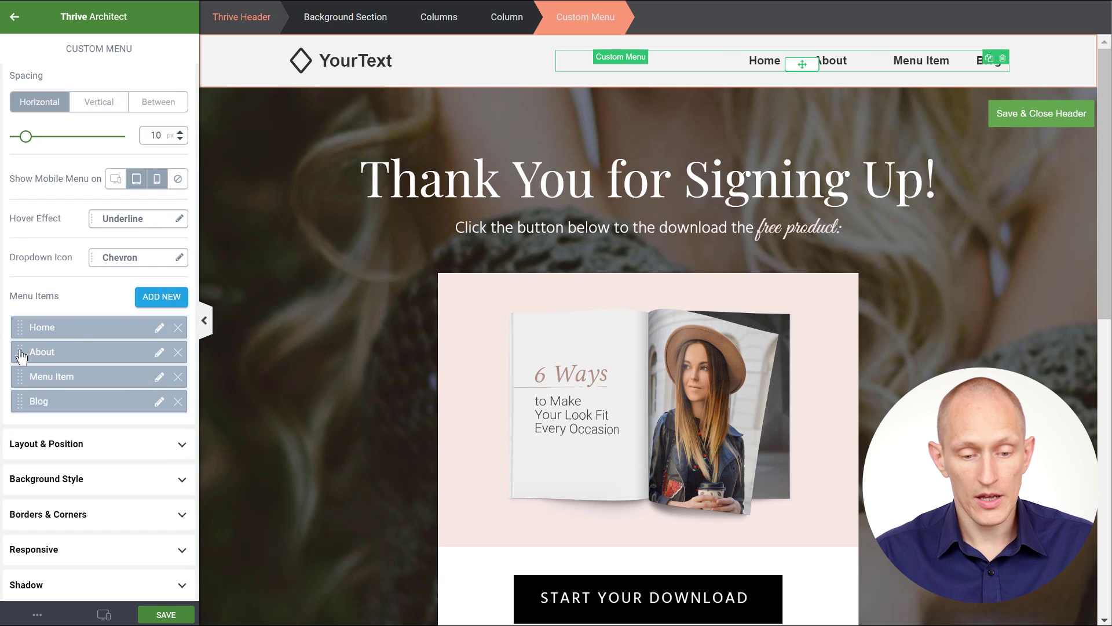
left_click_drag(20, 376, 23, 430)
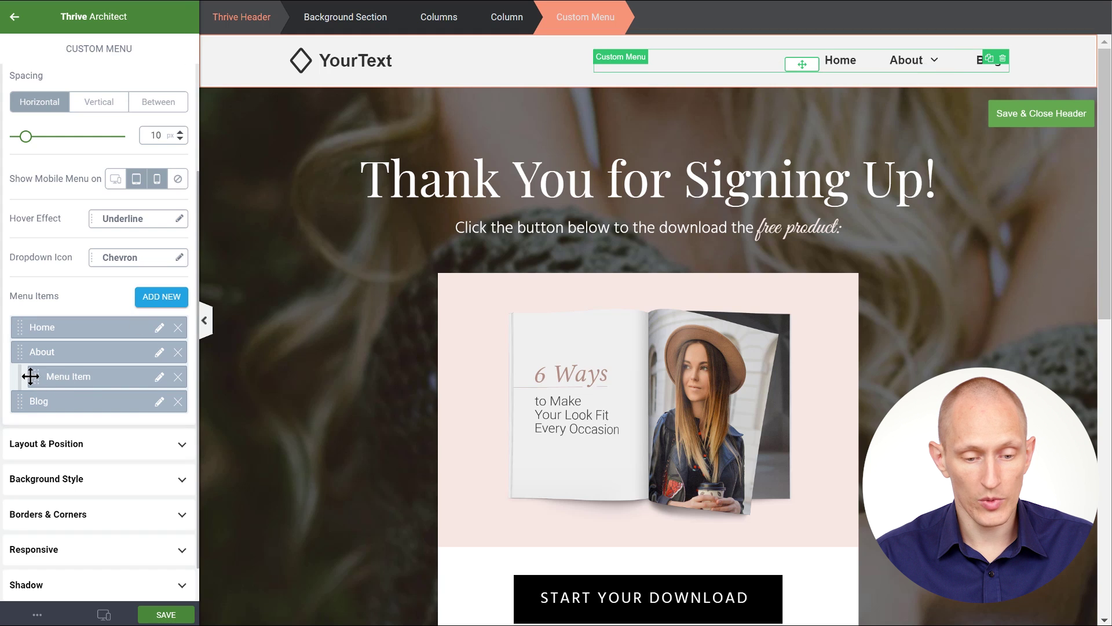
left_click_drag(33, 377, 42, 426)
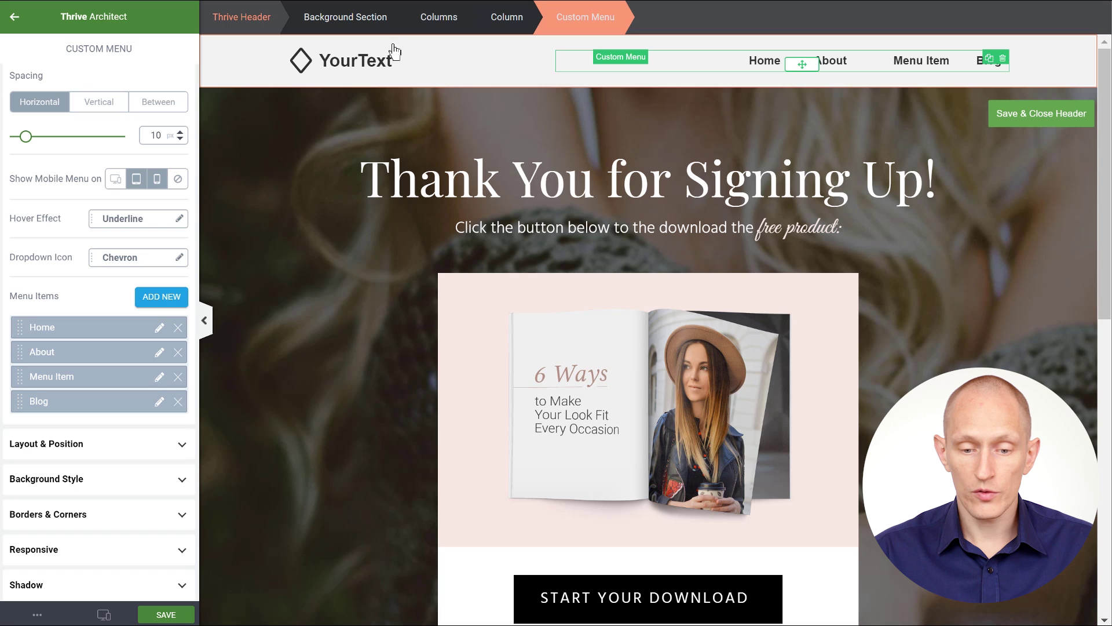
left_click(584, 138)
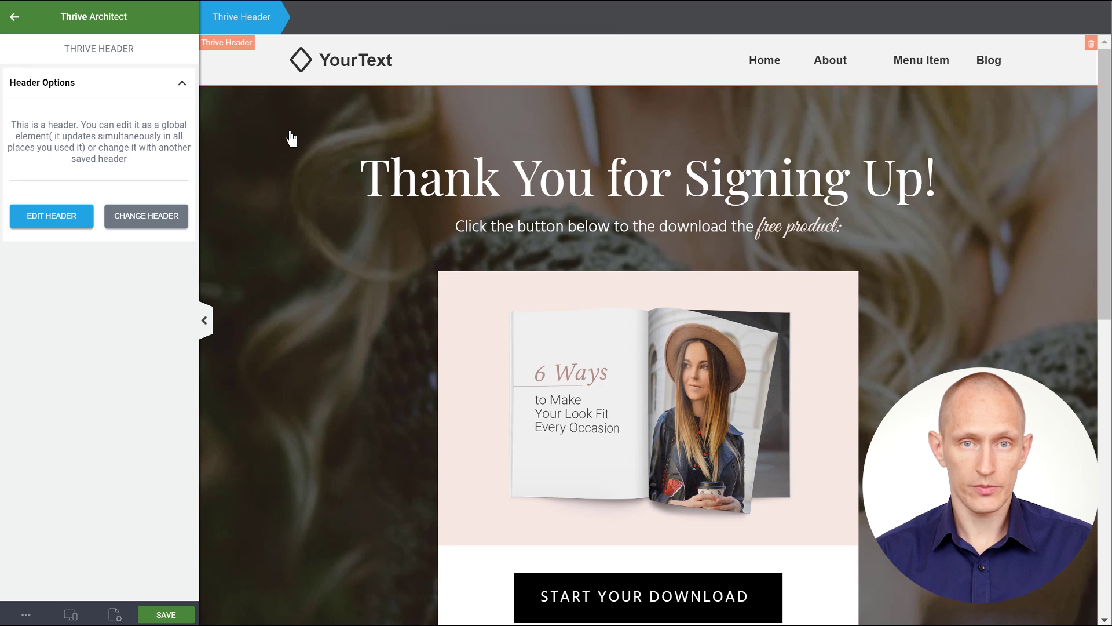
From Template Setup, create a footer from the Menu Footer template called 'My Footer'.
scroll(292, 139, "down", 10)
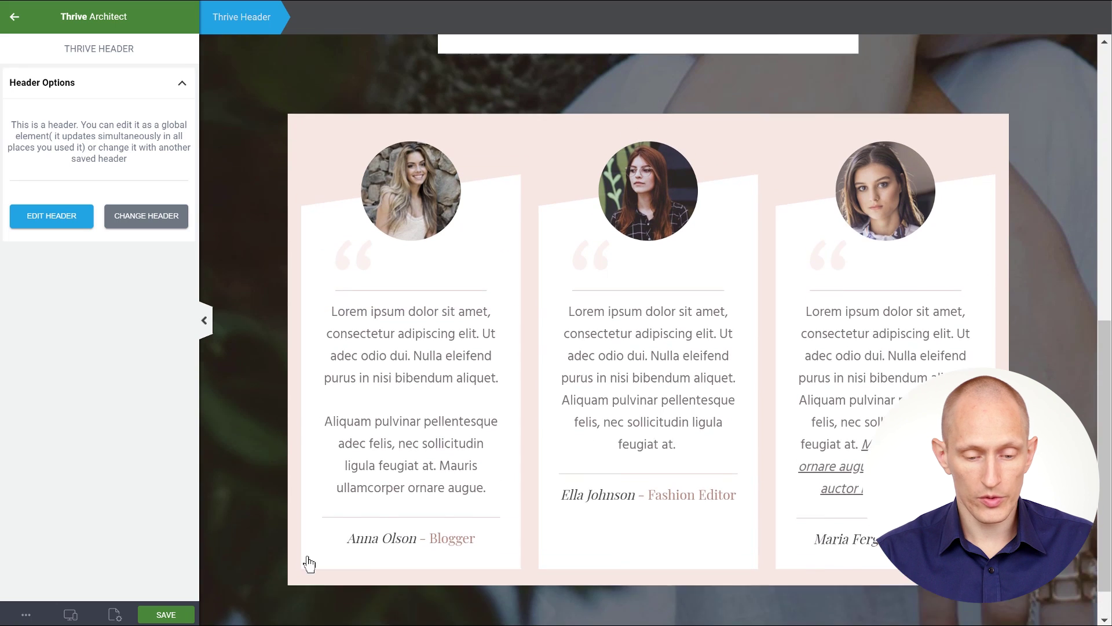
scroll(309, 563, "up", 1)
left_click(115, 614)
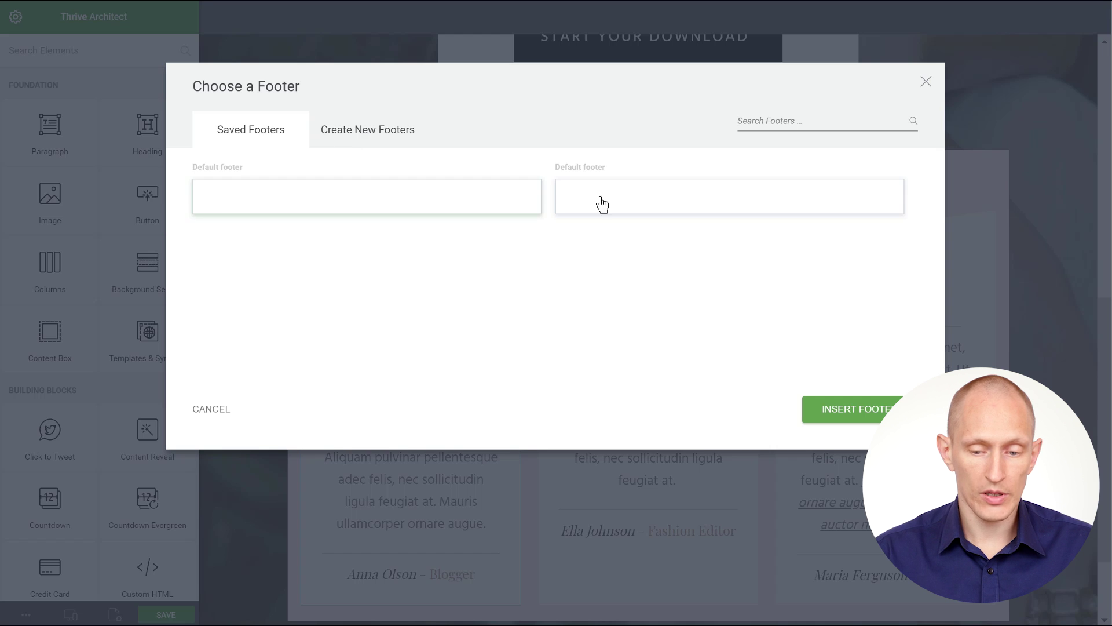
left_click(385, 133)
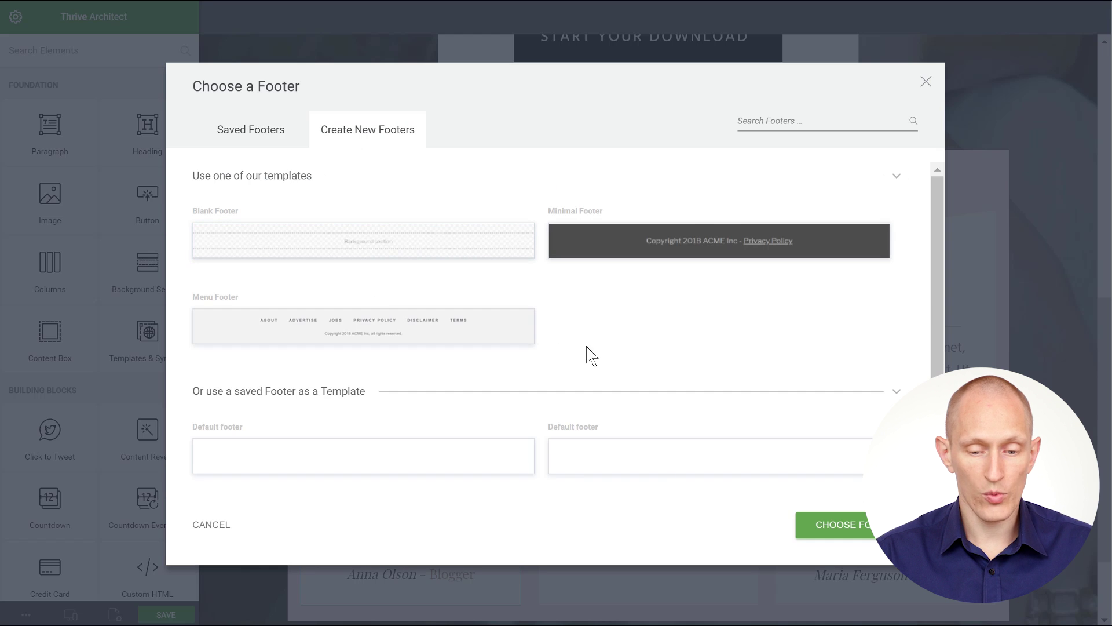
left_click(467, 334)
left_click(828, 528)
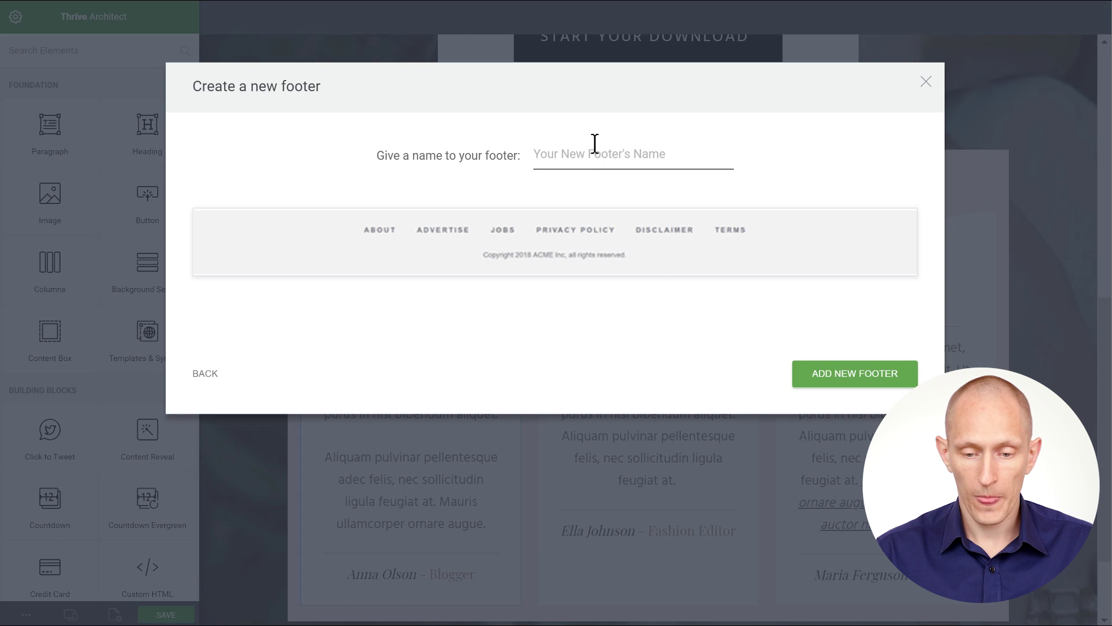
type("My Footer")
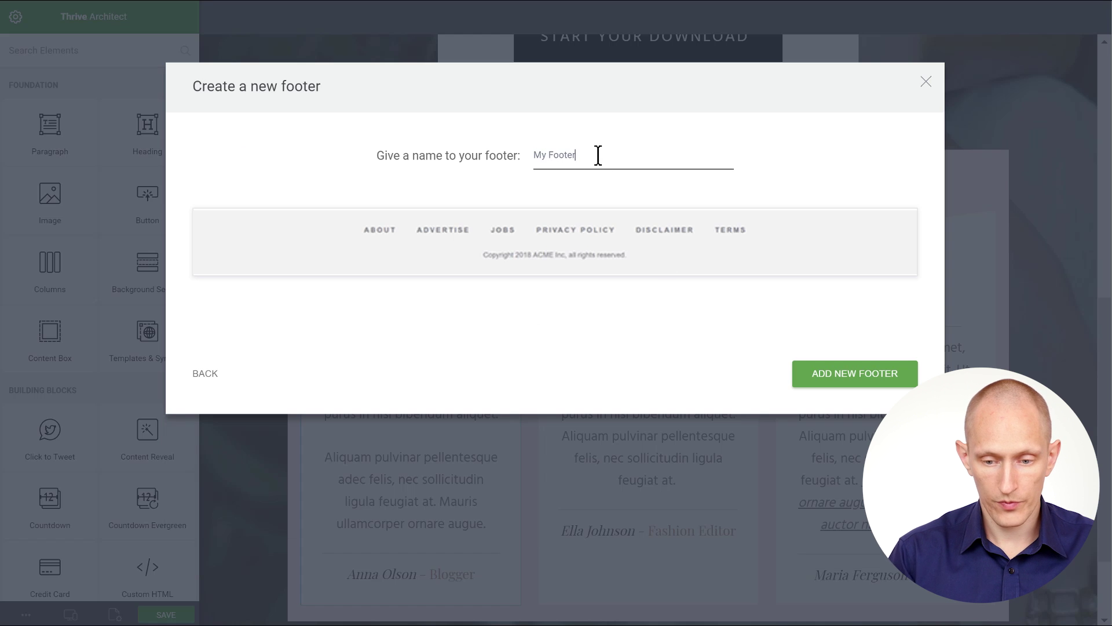
left_click(822, 372)
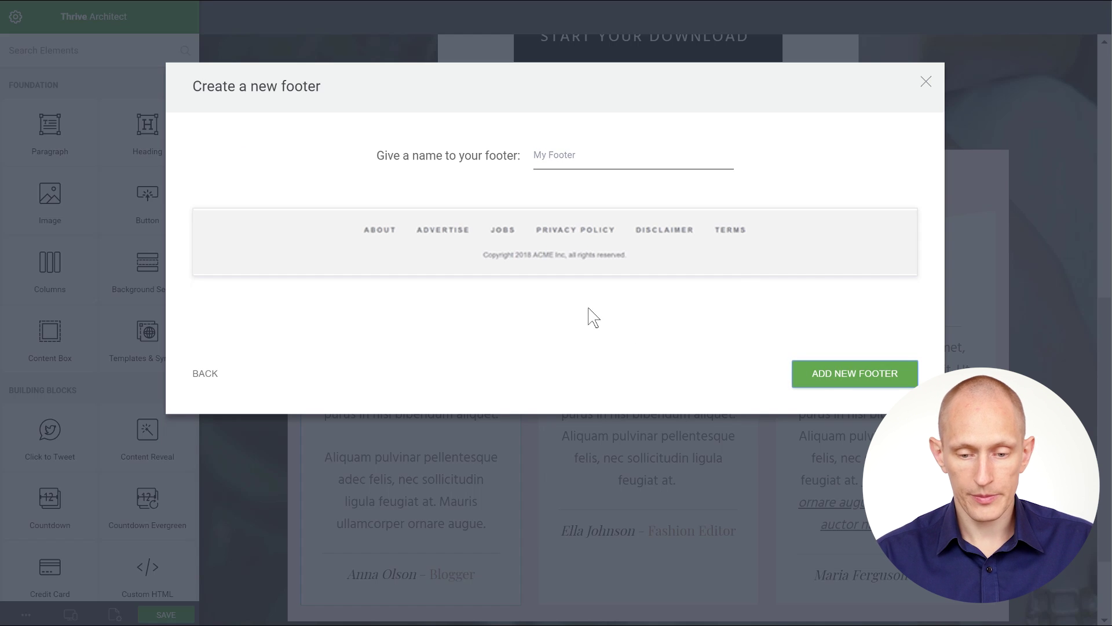
scroll(588, 305, "down", 3)
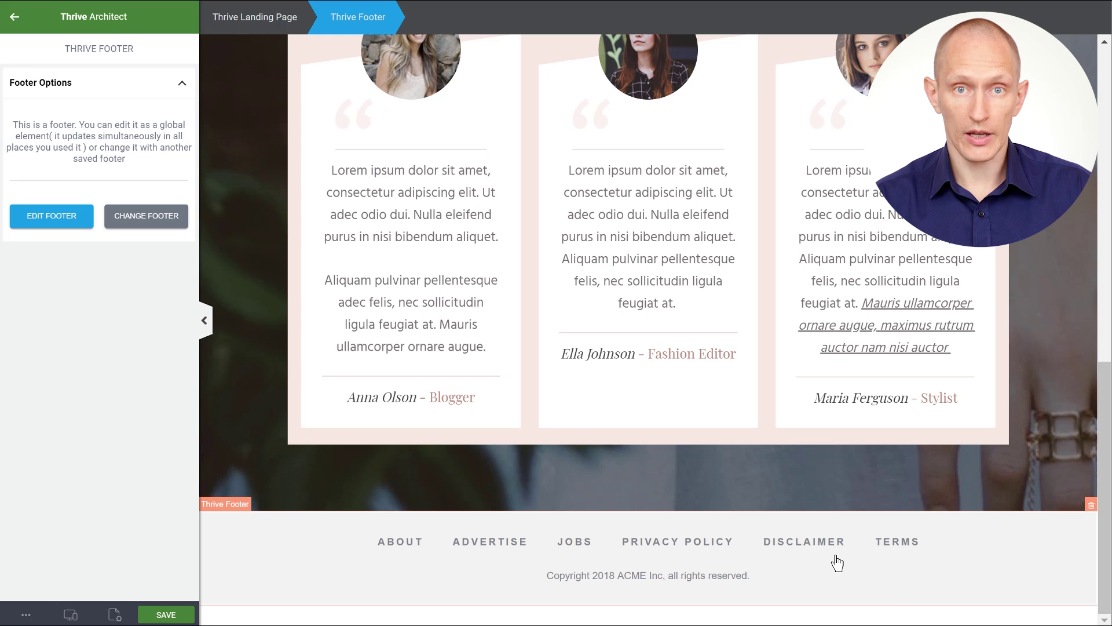
scroll(767, 409, "up", 15)
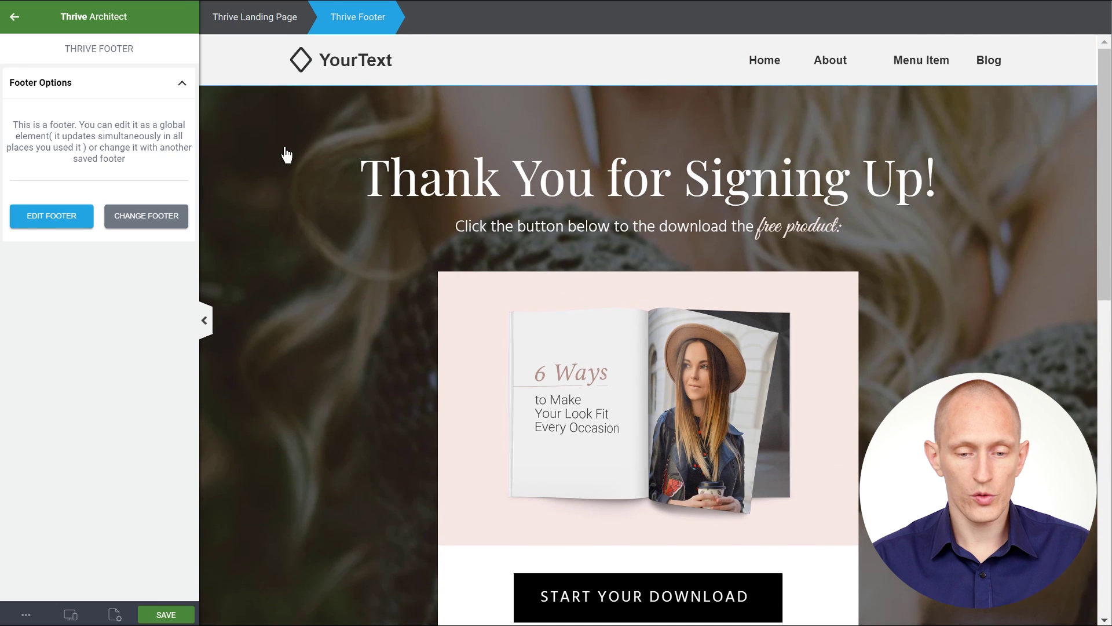
left_click(286, 154)
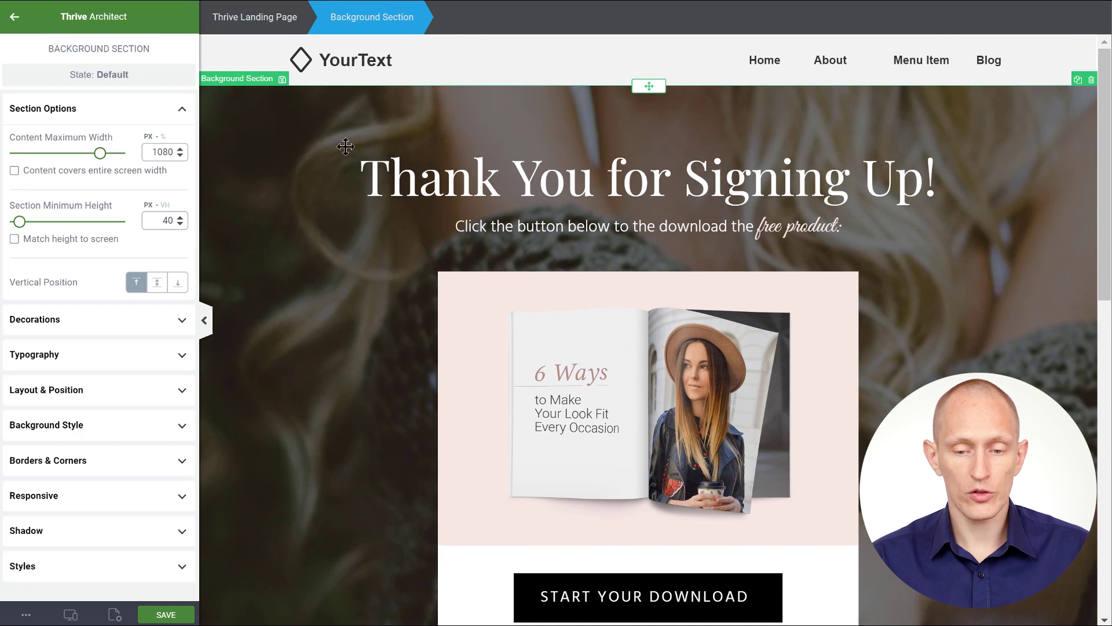
Select the Thrive Header and reopen it in the header editor.
left_click(246, 46)
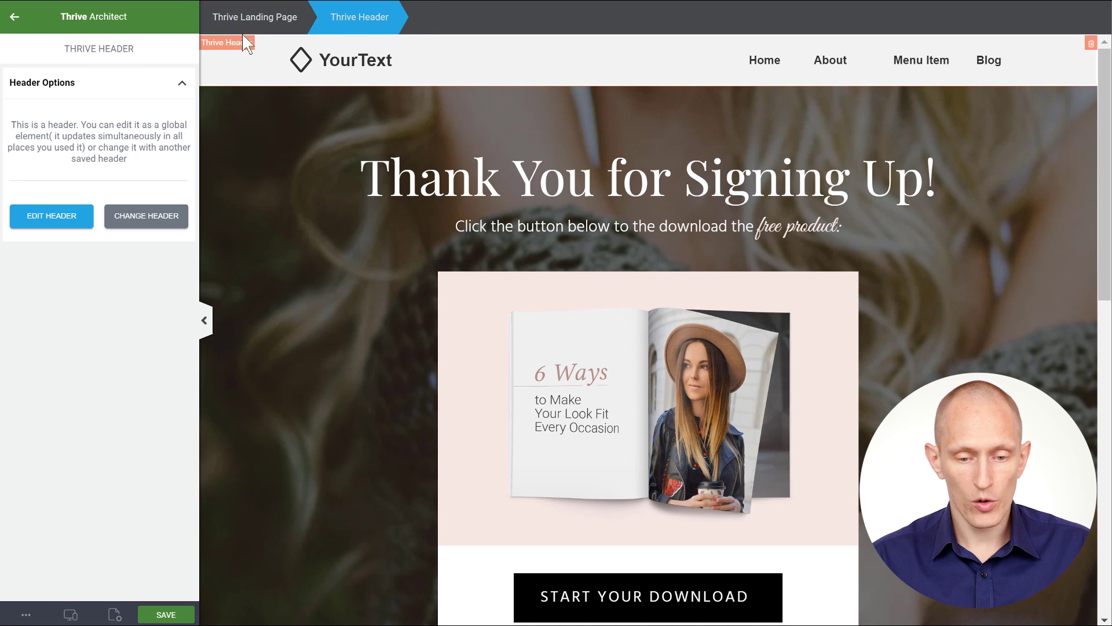
left_click(55, 216)
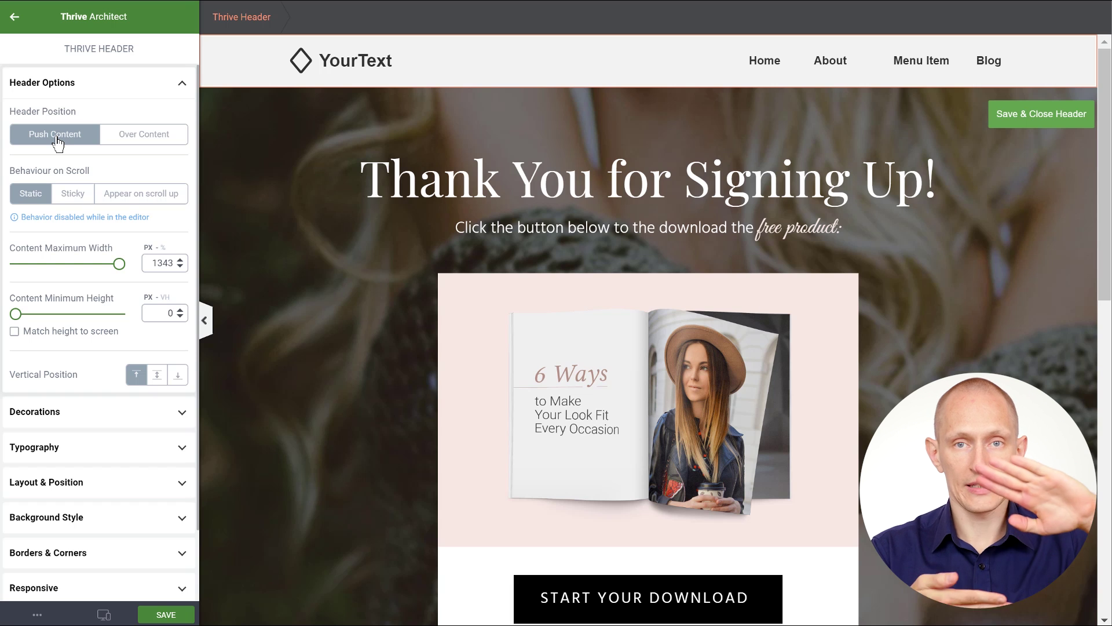
Set Header Position to Over Content, briefly comparing it with Push Content.
left_click(141, 137)
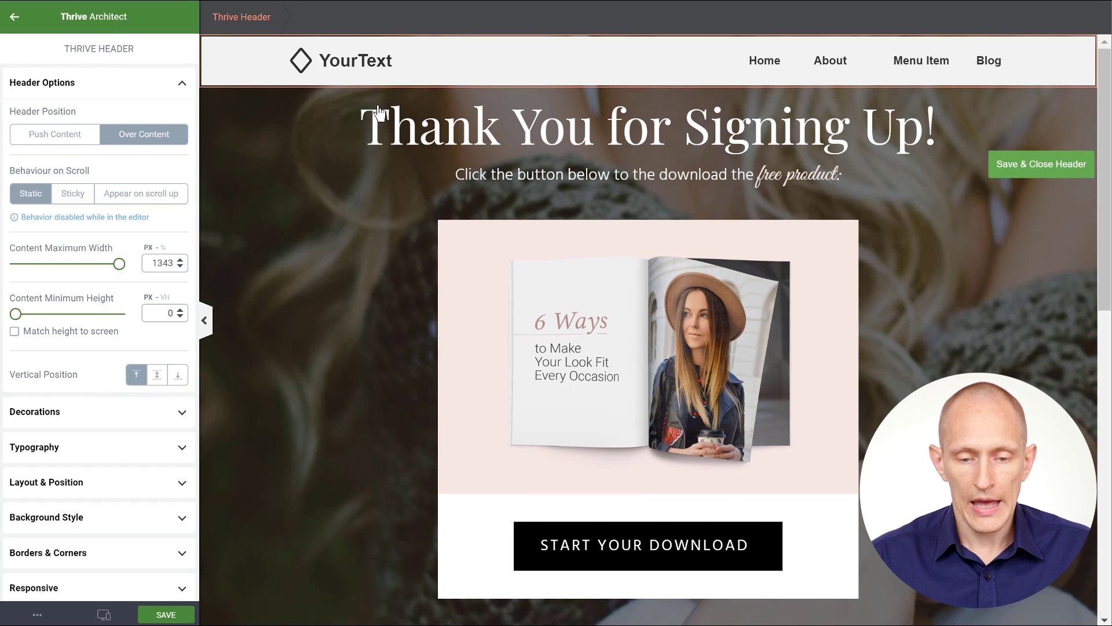
left_click(64, 139)
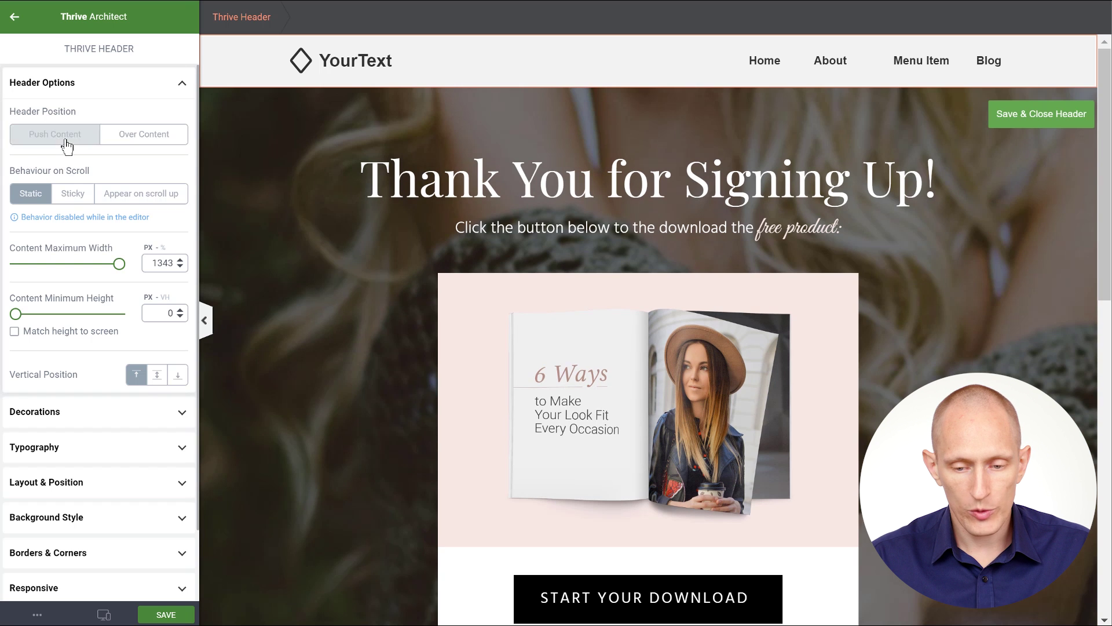
left_click(141, 142)
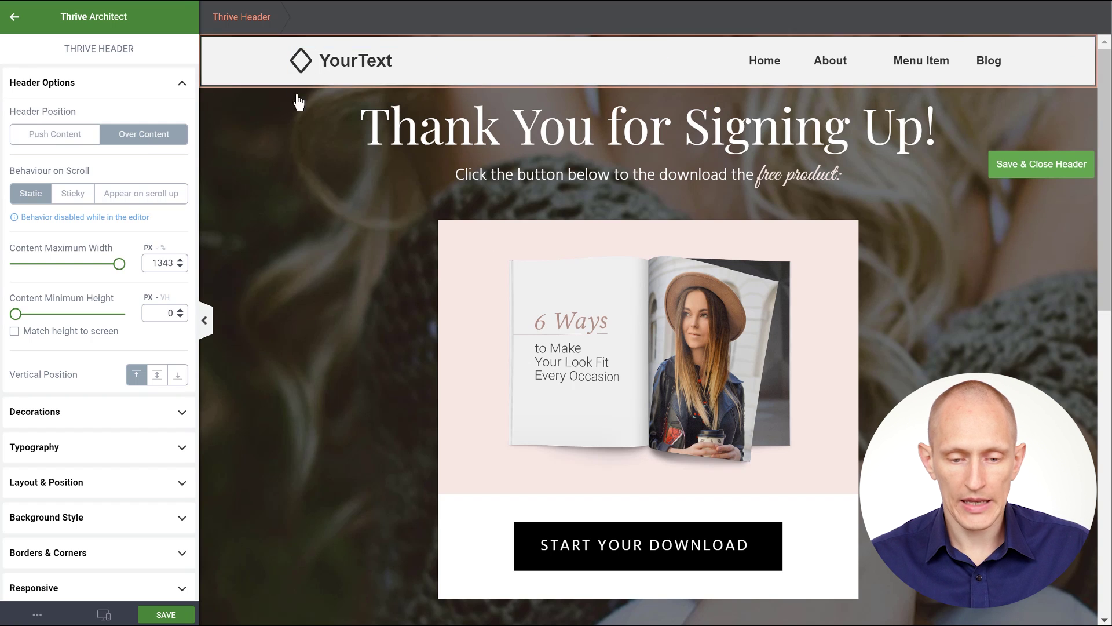
Give the header's background section a white #ffffff fill at 79% opacity.
left_click(272, 71)
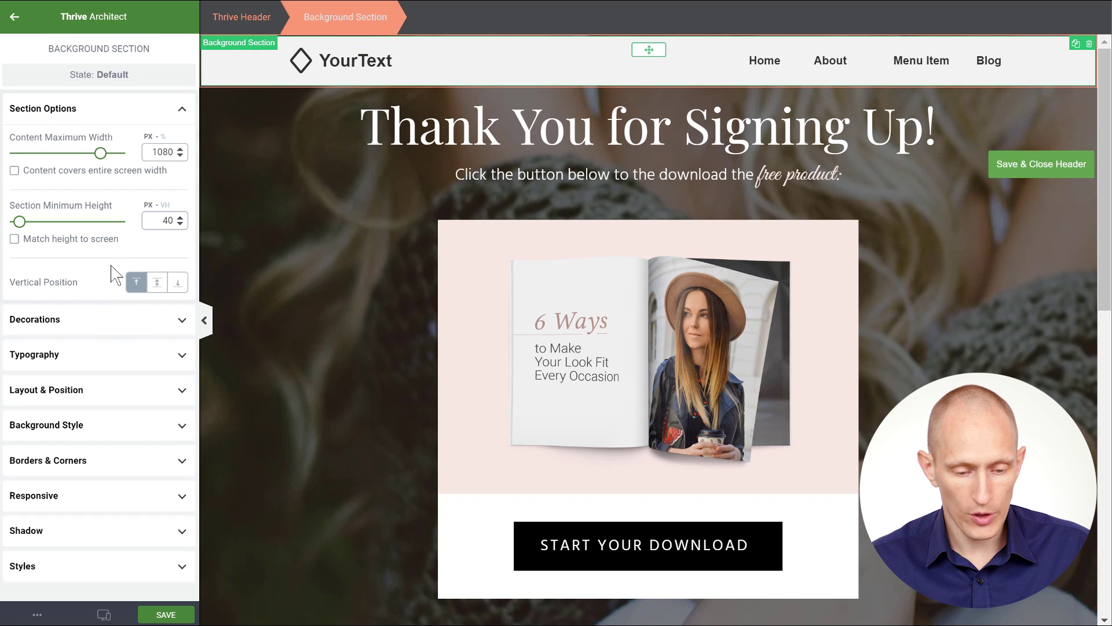
left_click(71, 426)
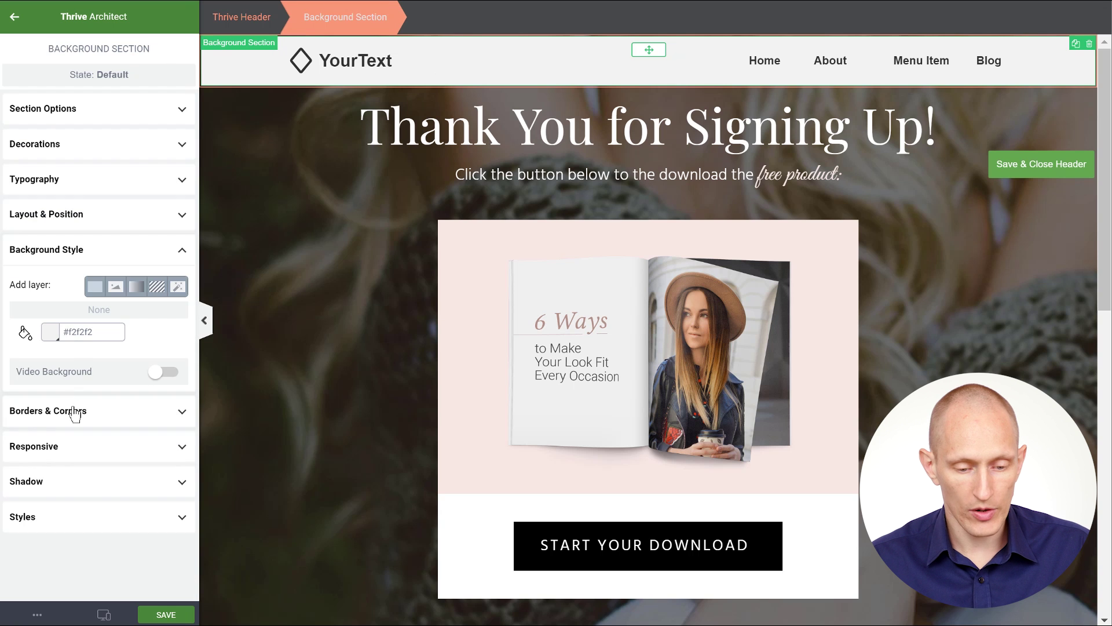
left_click(53, 332)
left_click_drag(49, 310, 24, 277)
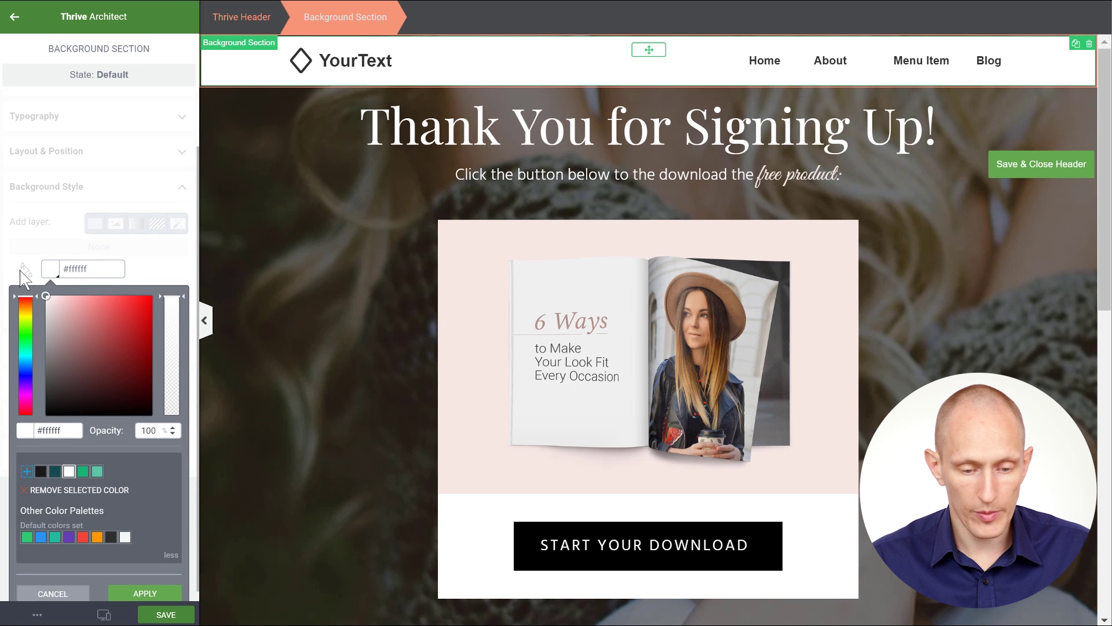
left_click_drag(174, 311, 172, 330)
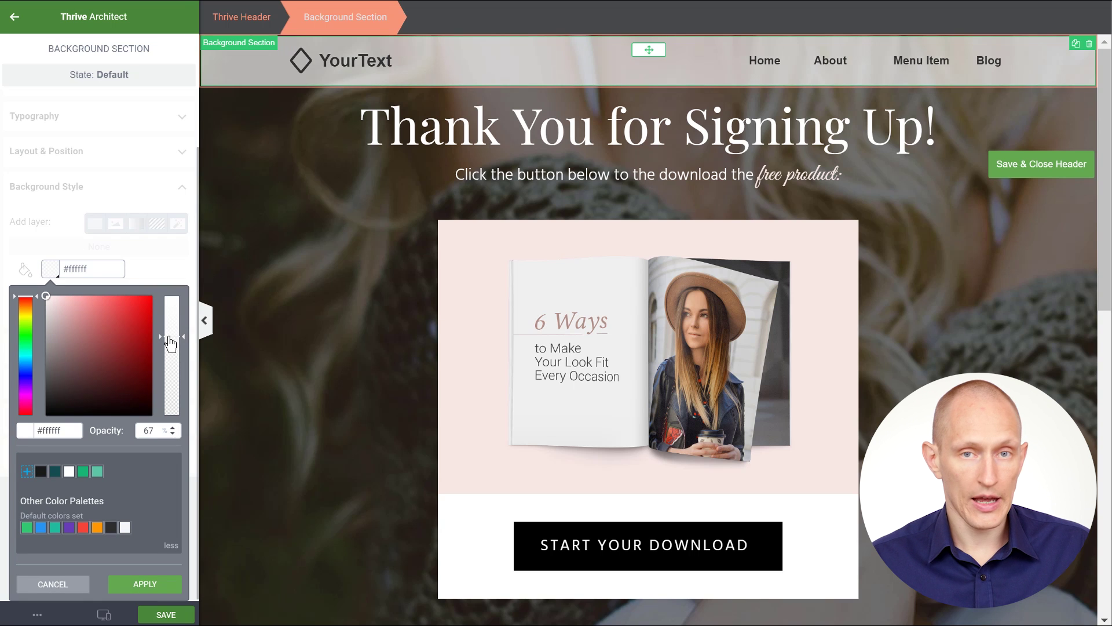
left_click_drag(175, 342, 170, 431)
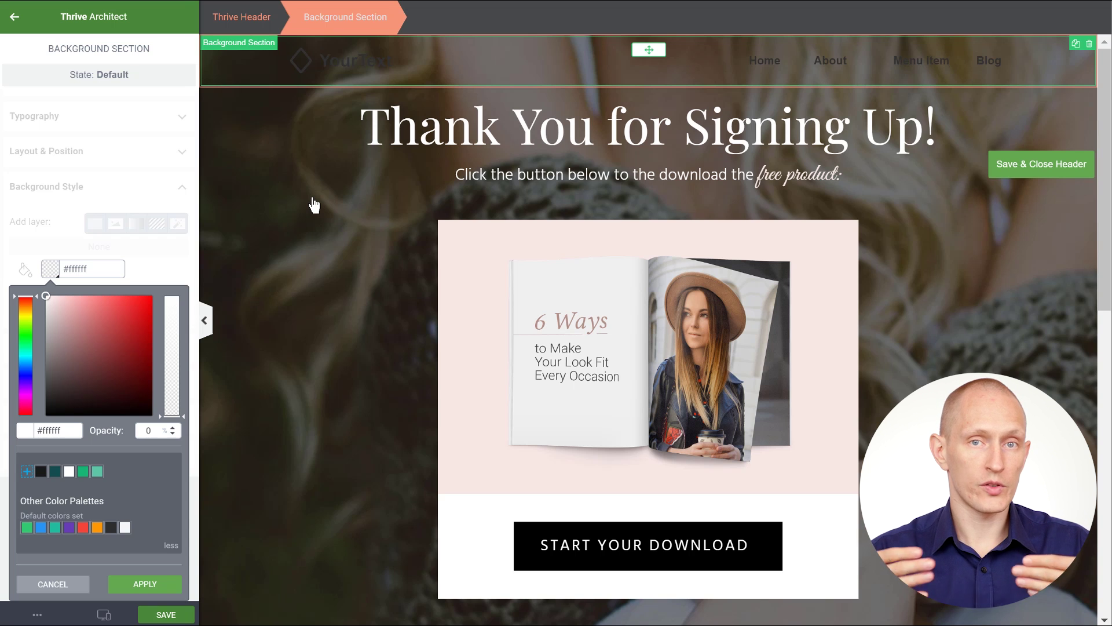
left_click(172, 338)
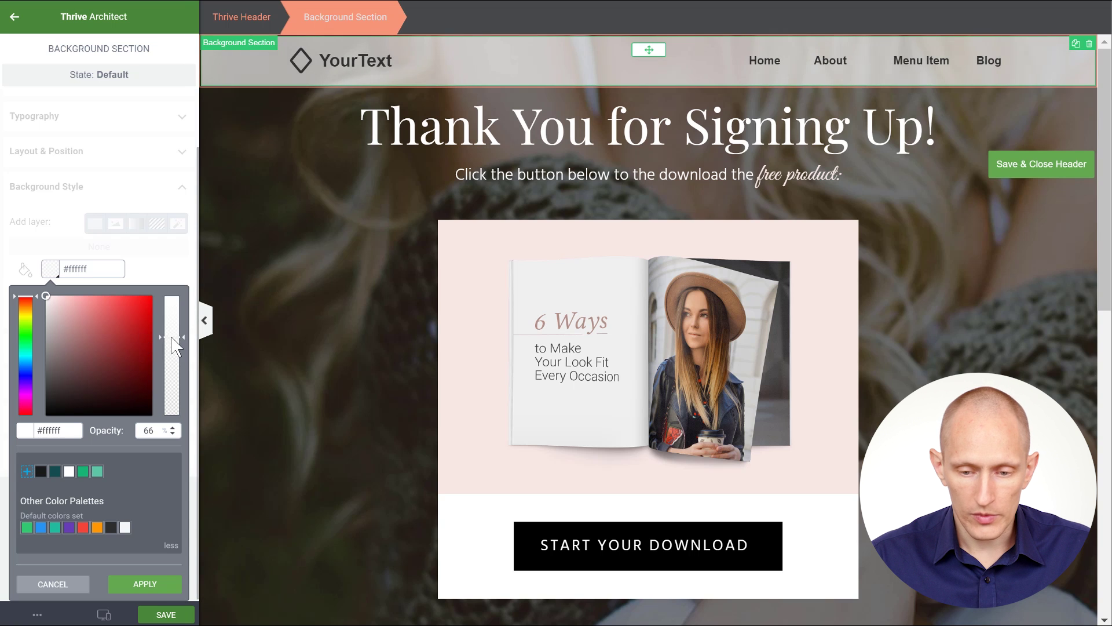
left_click_drag(178, 342, 177, 328)
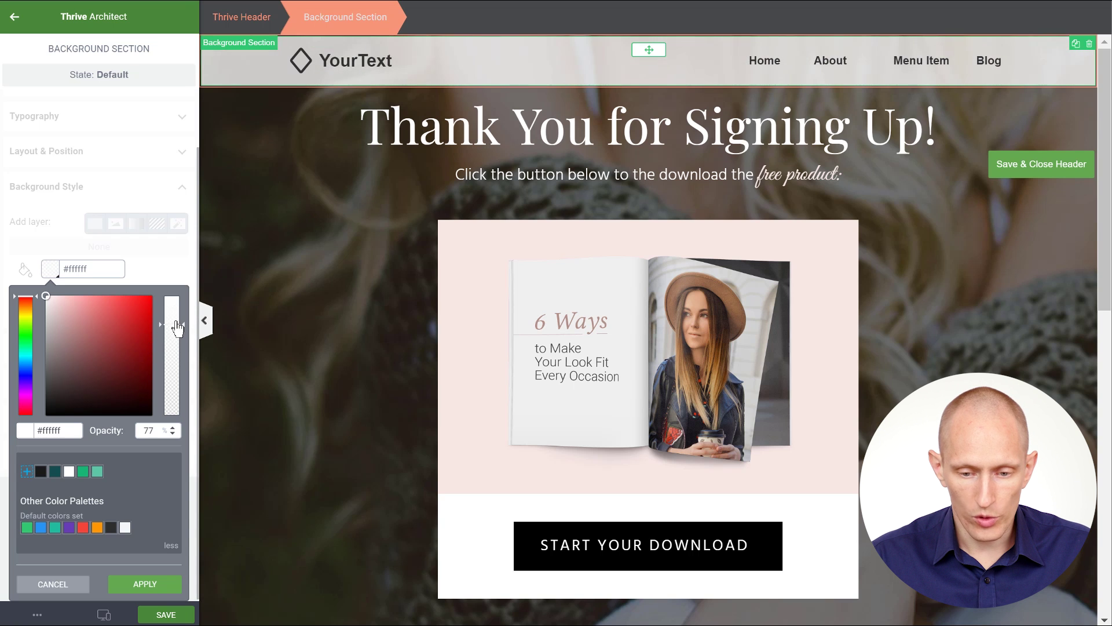
left_click(154, 585)
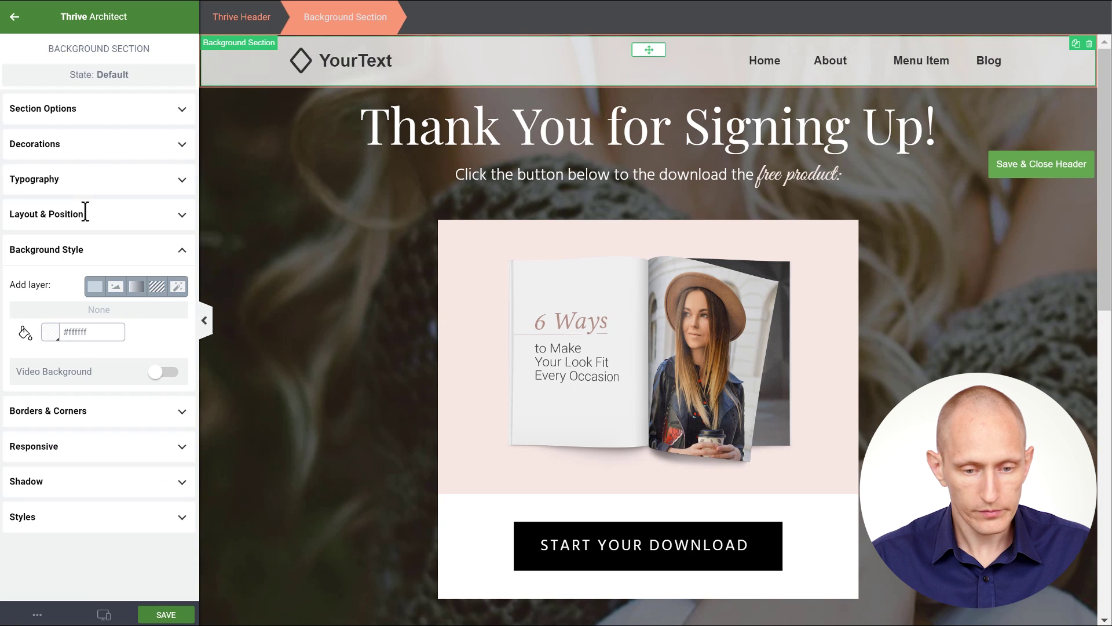
left_click(235, 21)
Save the over-content header and preview the live page with the header over the hero.
left_click(93, 87)
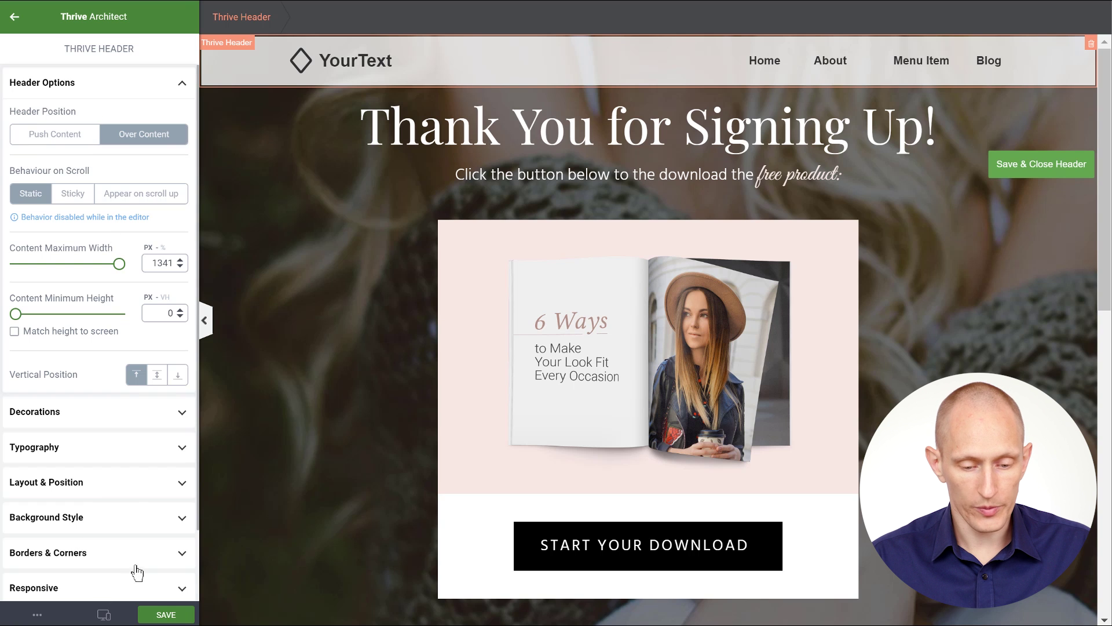
key("ctrl+s")
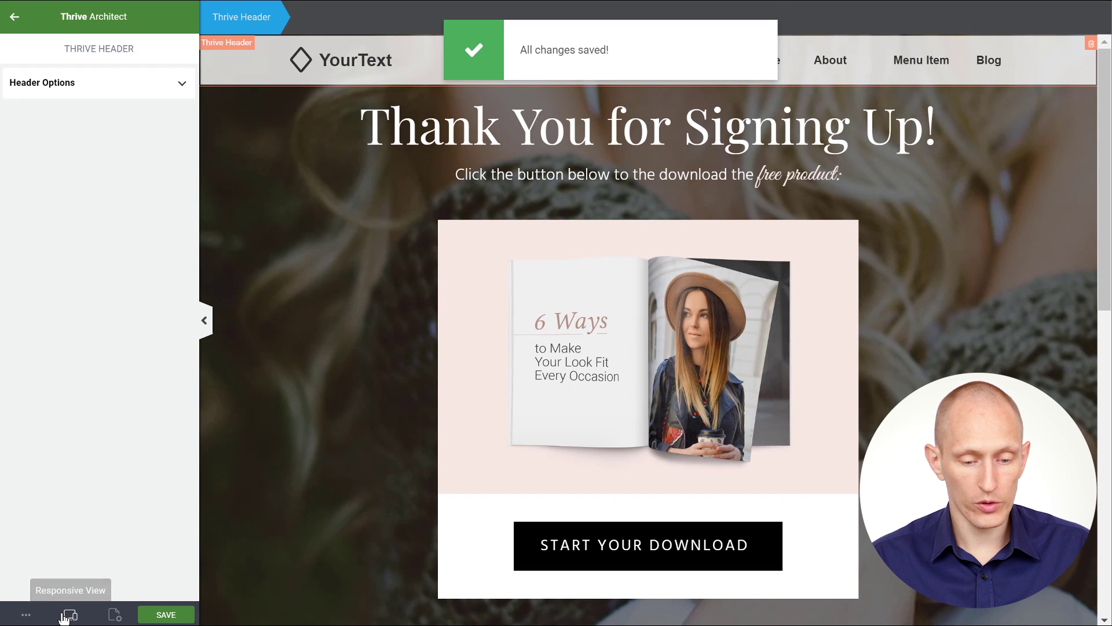
left_click(26, 614)
left_click(37, 485)
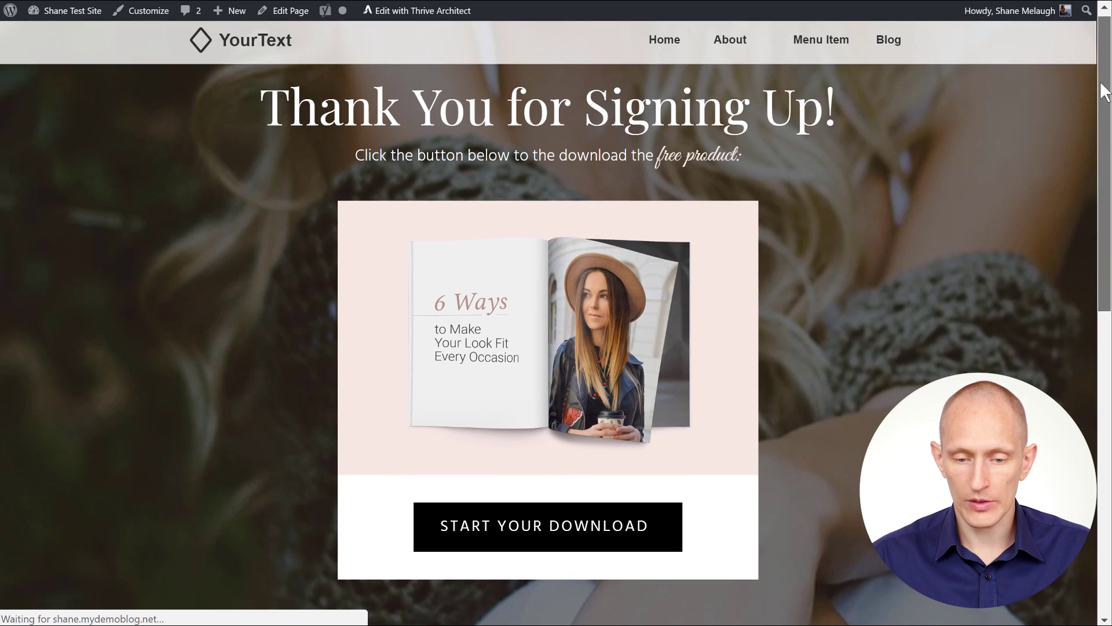
scroll(1087, 224, "down", 7)
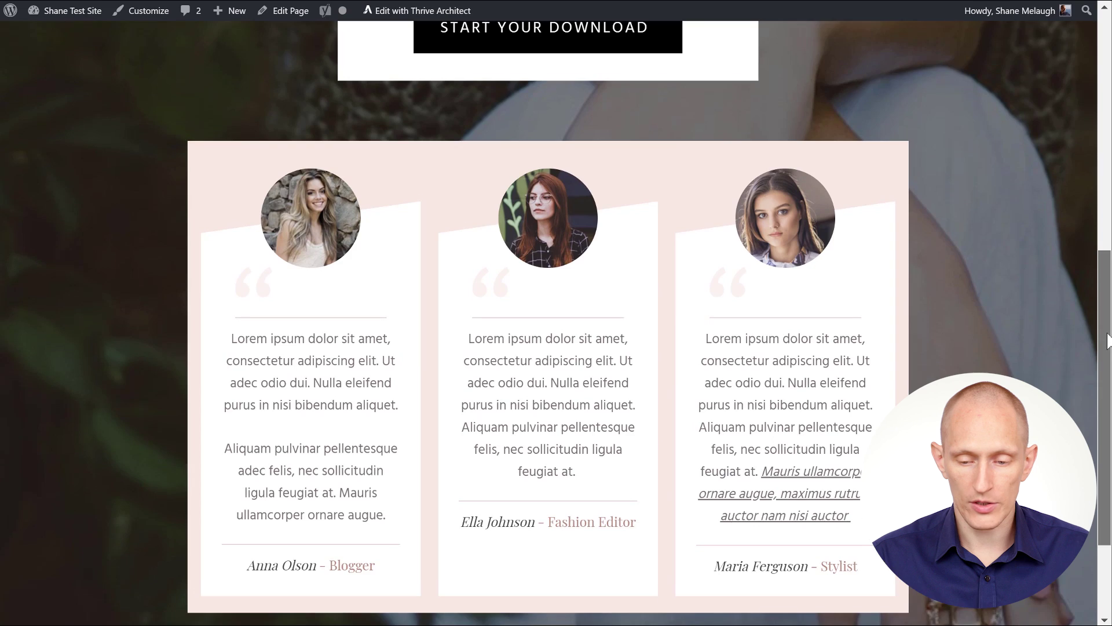
scroll(1103, 294, "up", 9)
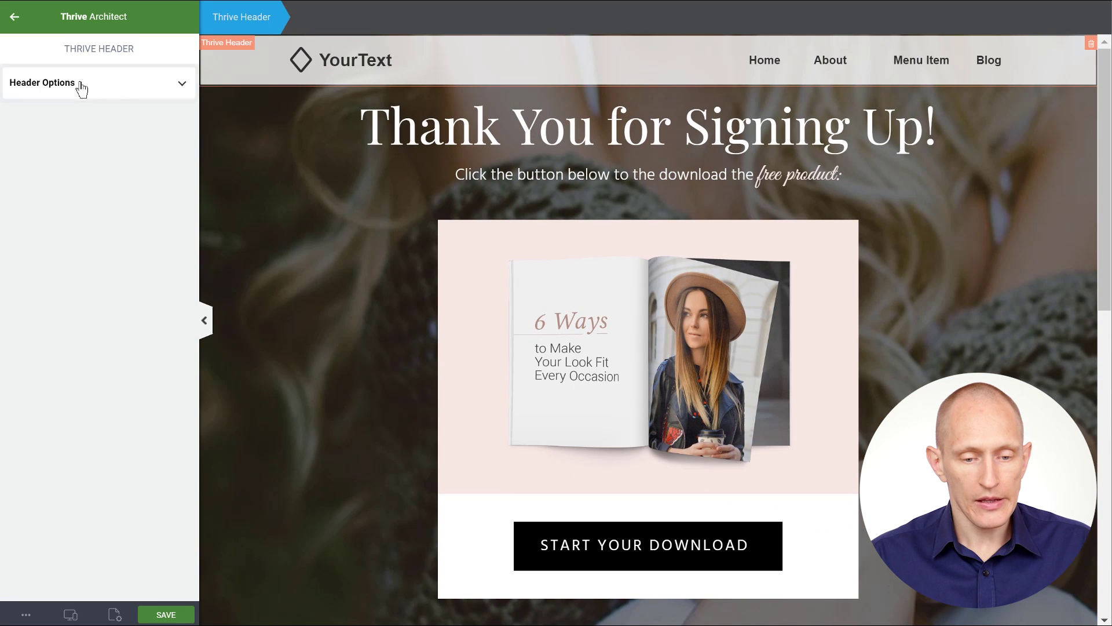
Change the header's Behaviour on Scroll from Static to Sticky, then to Appear on scroll up, and save.
left_click(81, 87)
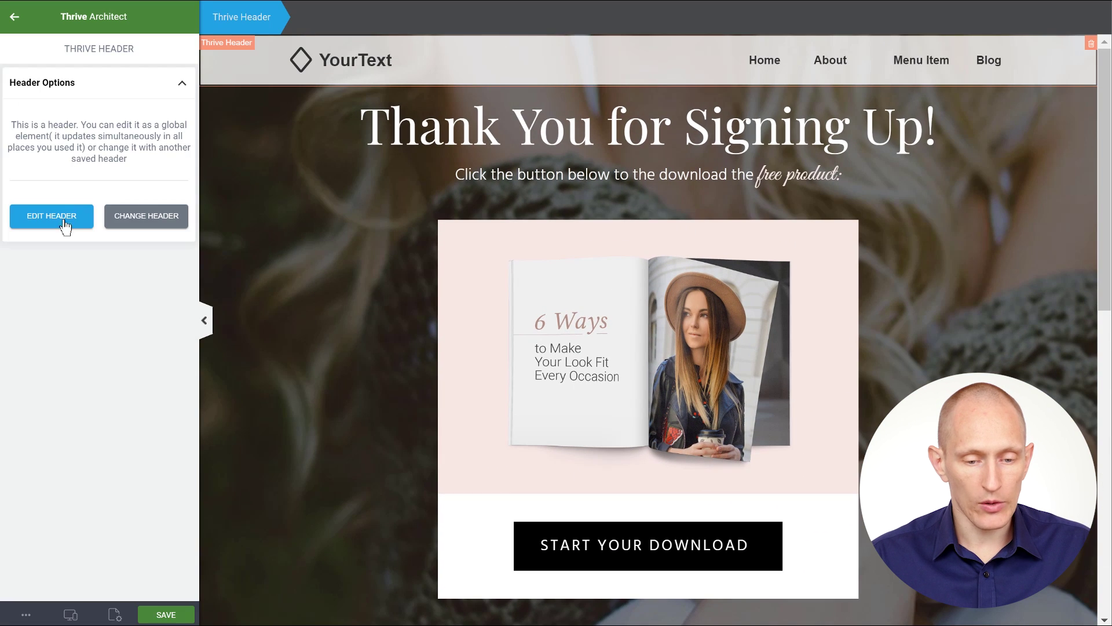
left_click(64, 87)
left_click(72, 193)
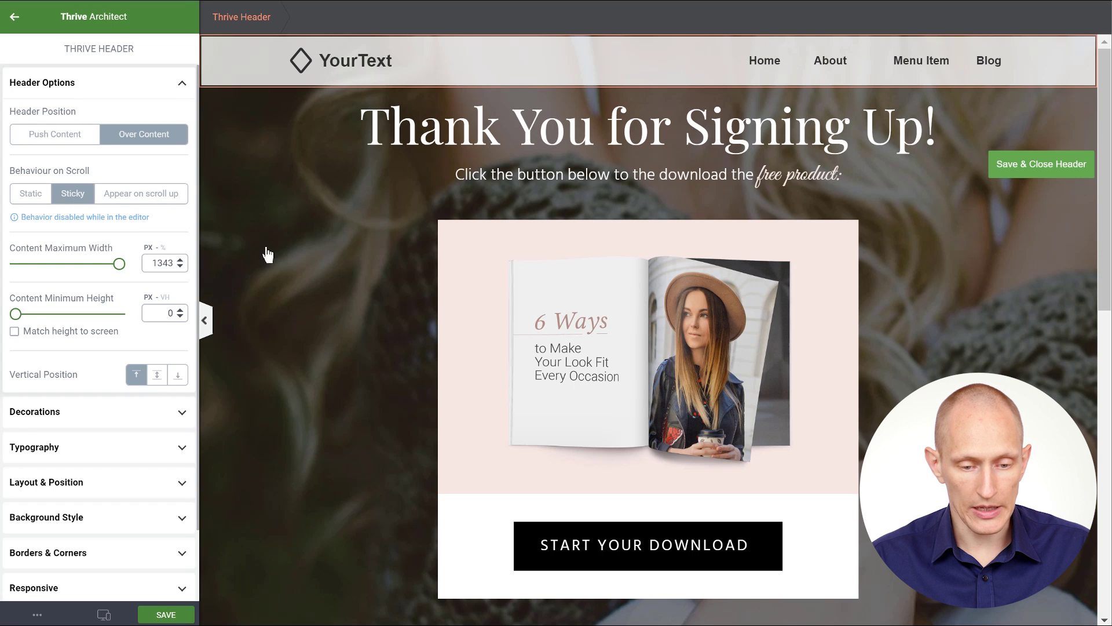
left_click(1042, 164)
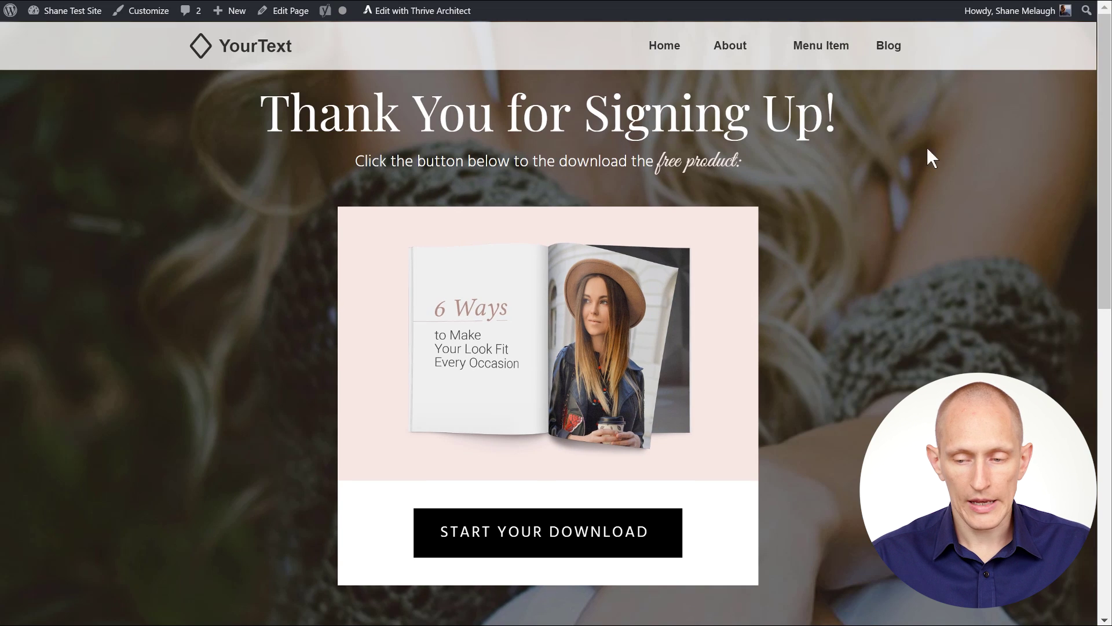
left_click_drag(1105, 100, 1104, 145)
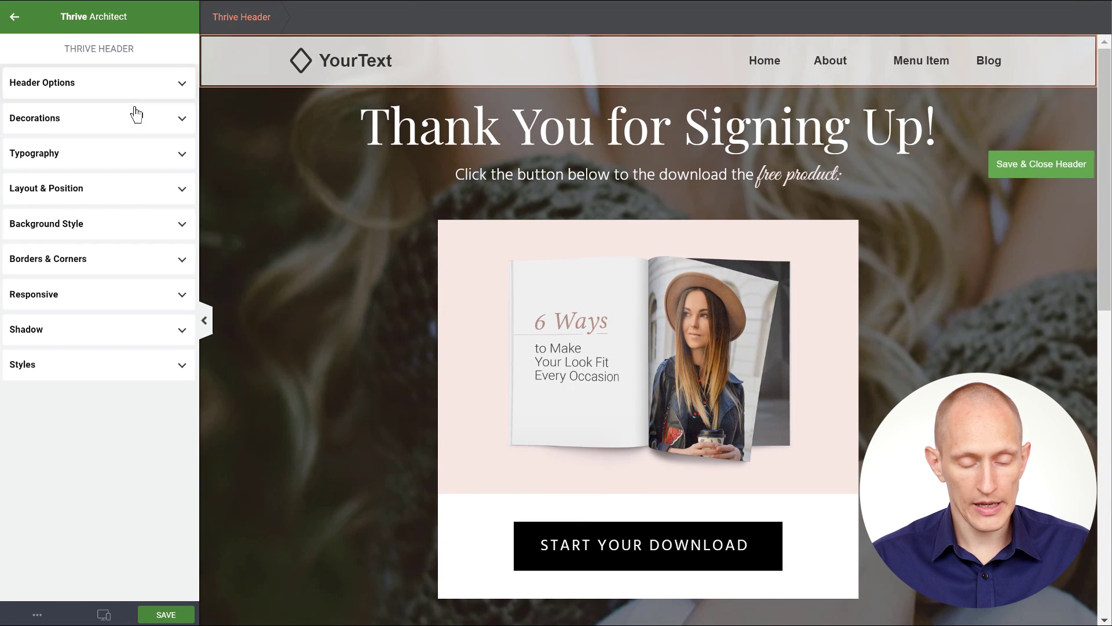
left_click(83, 91)
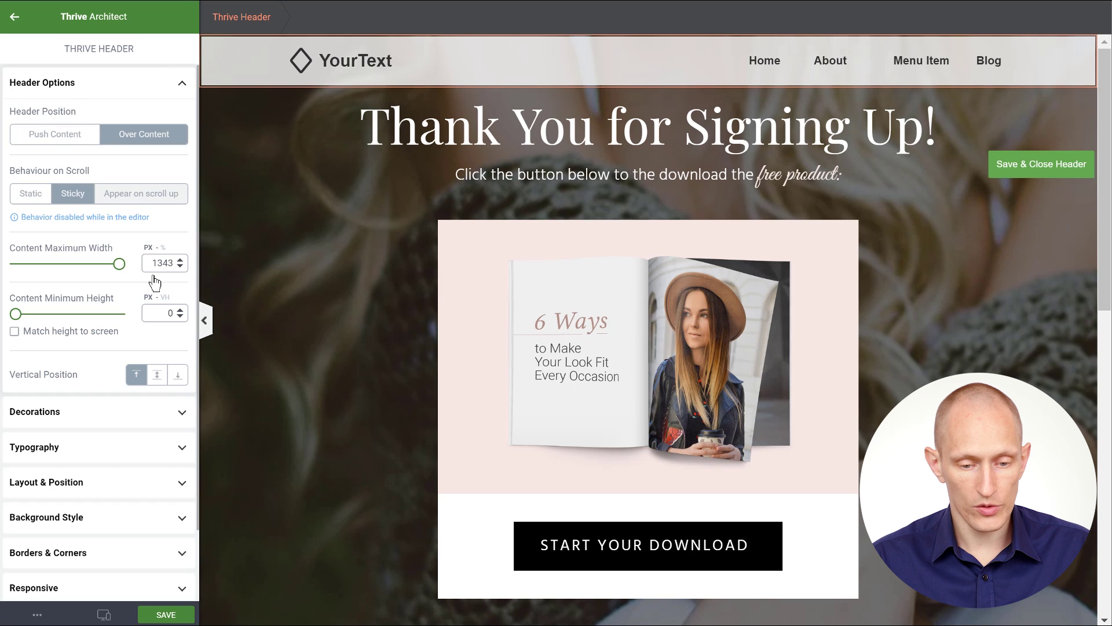
left_click(144, 193)
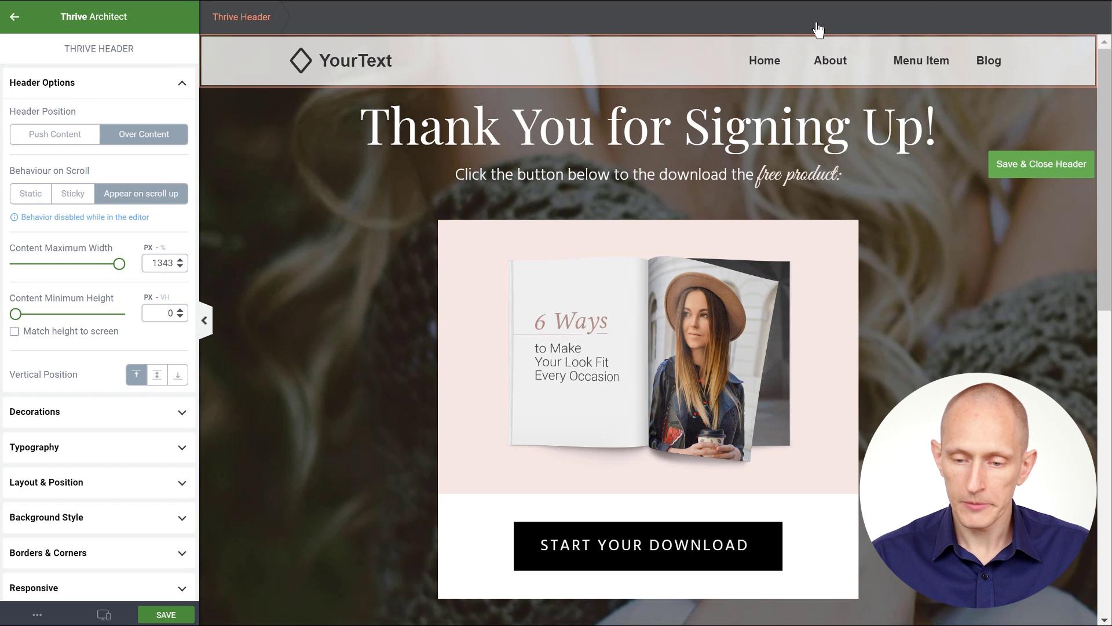
key("ctrl+s")
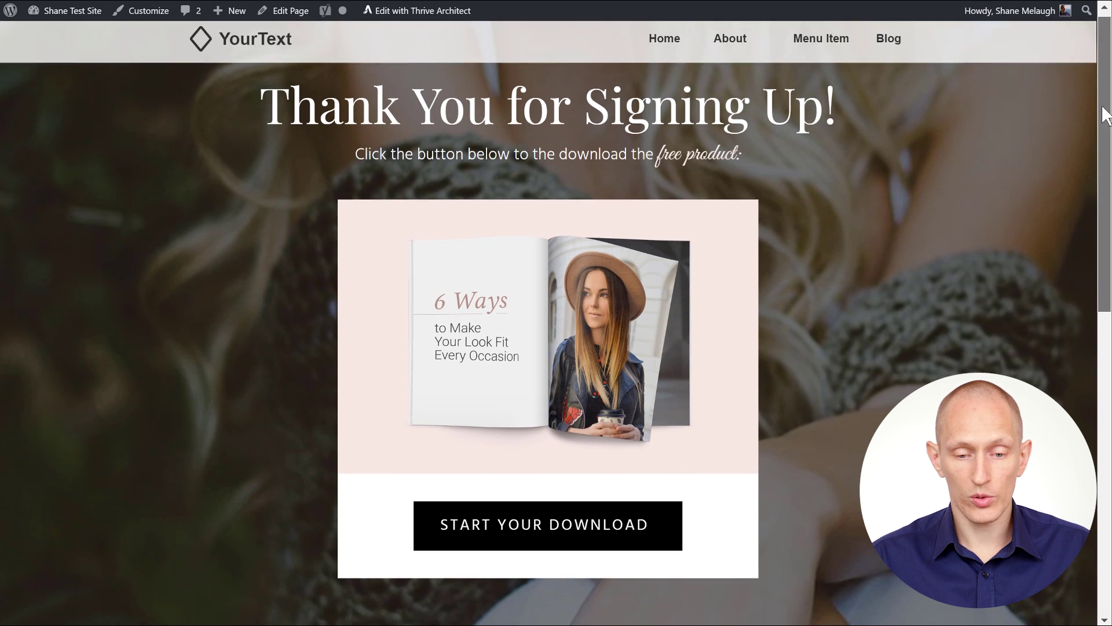
Scroll the live page down and up to test the header's appear-on-scroll-up behaviour.
left_click_drag(1103, 113, 1101, 350)
scroll(549, 313, "up", 2)
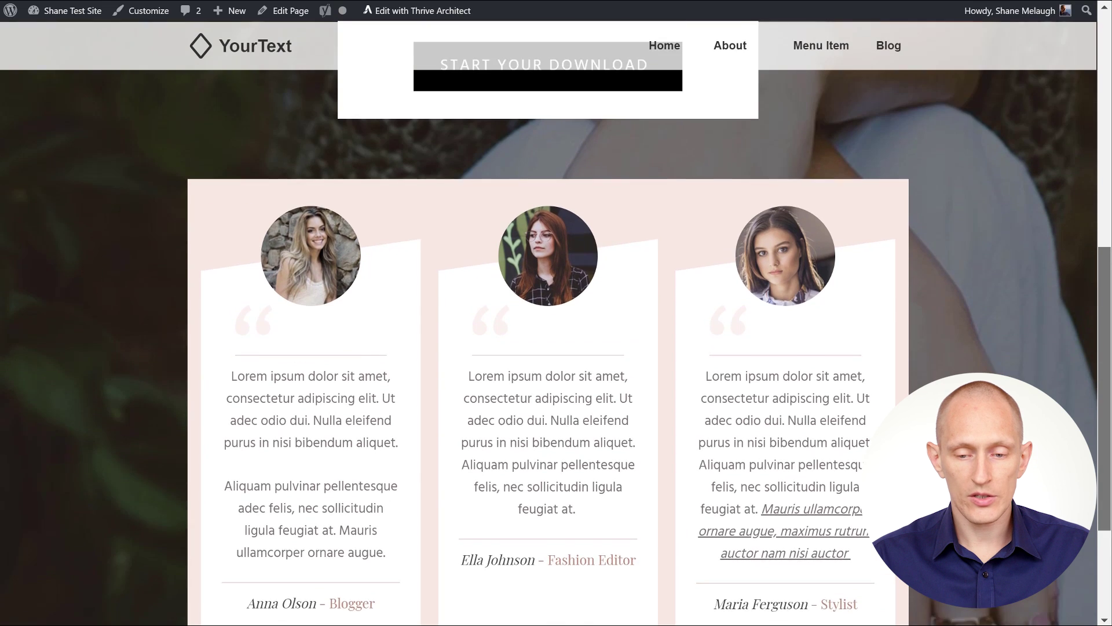
scroll(948, 202, "up", 4)
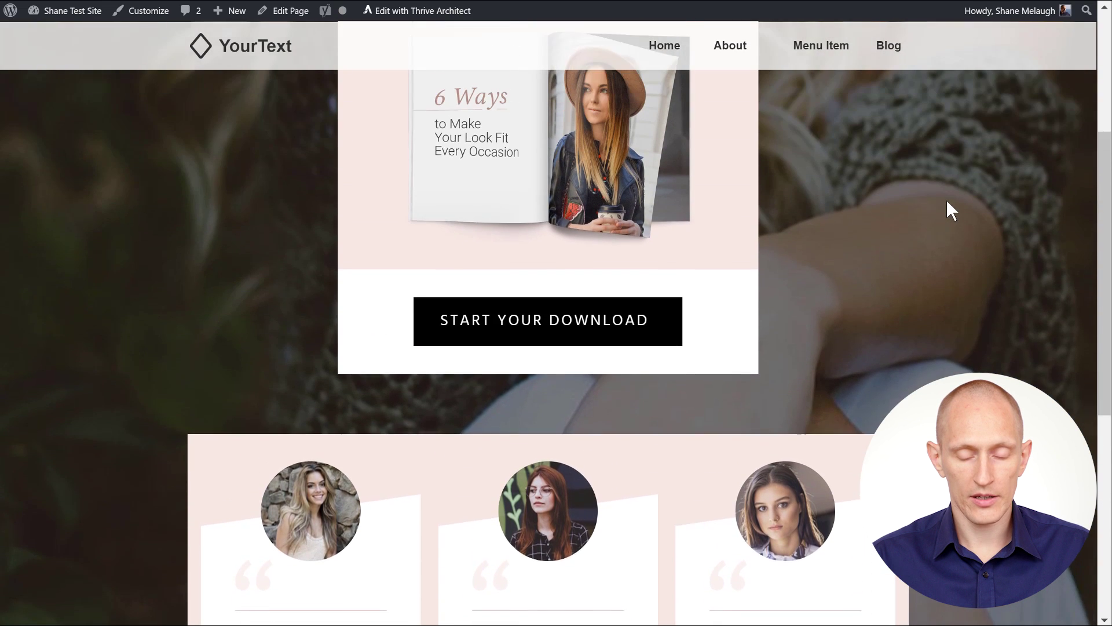
left_click_drag(1103, 142, 1104, 232)
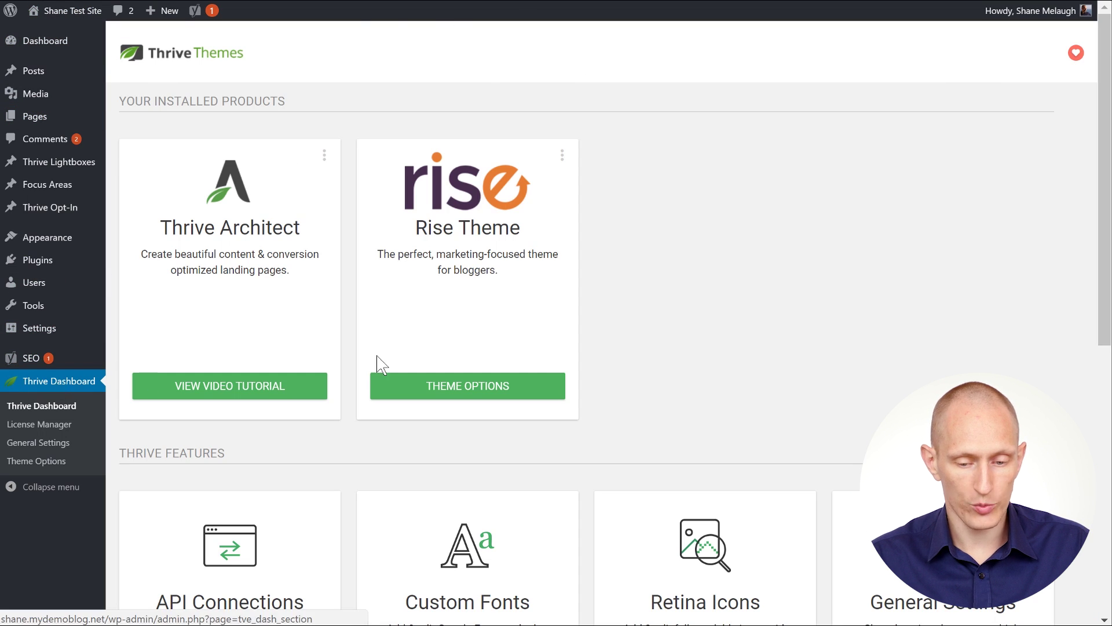
Open Manage Global Elements and view the Headers list, then the Footers list containing My Footer.
scroll(723, 278, "down", 2)
scroll(722, 284, "down", 7)
left_click(255, 533)
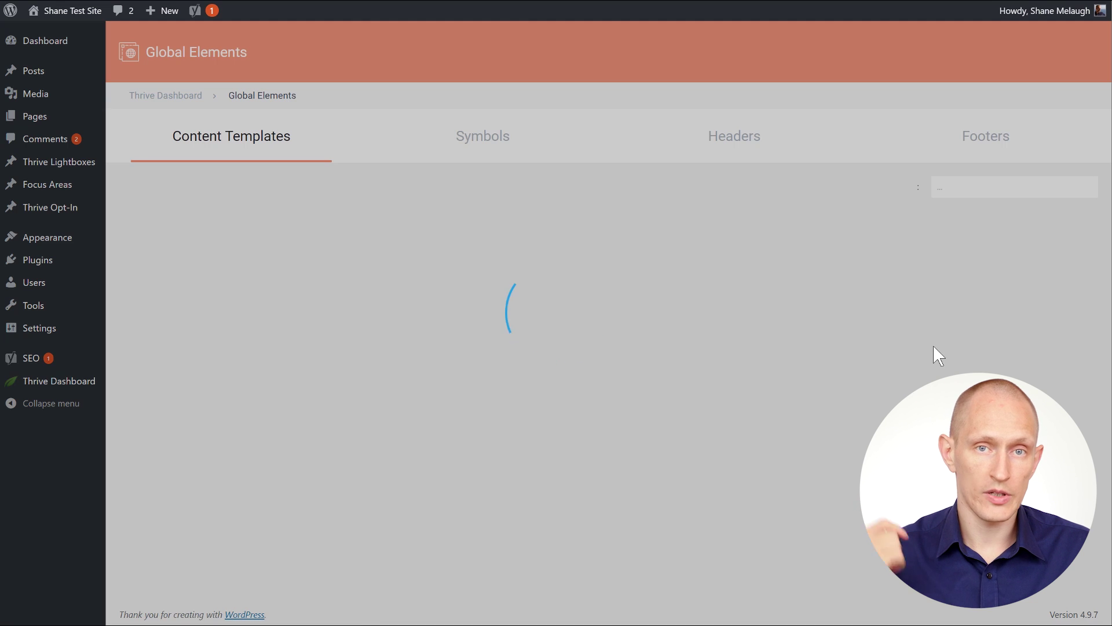
scroll(340, 186, "down", 3)
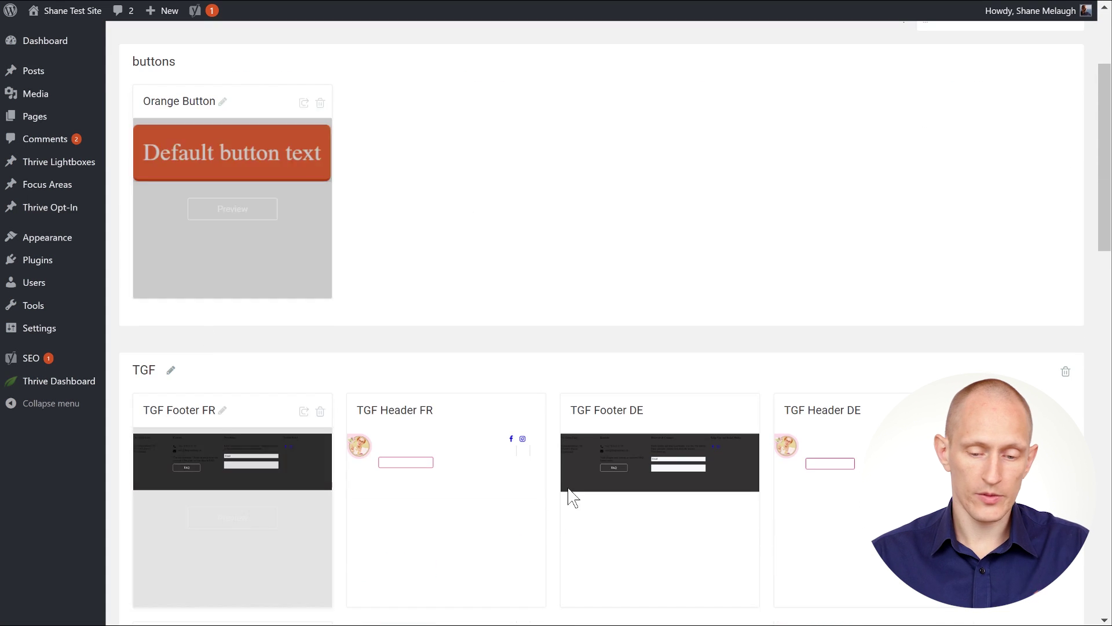
scroll(672, 347, "up", 3)
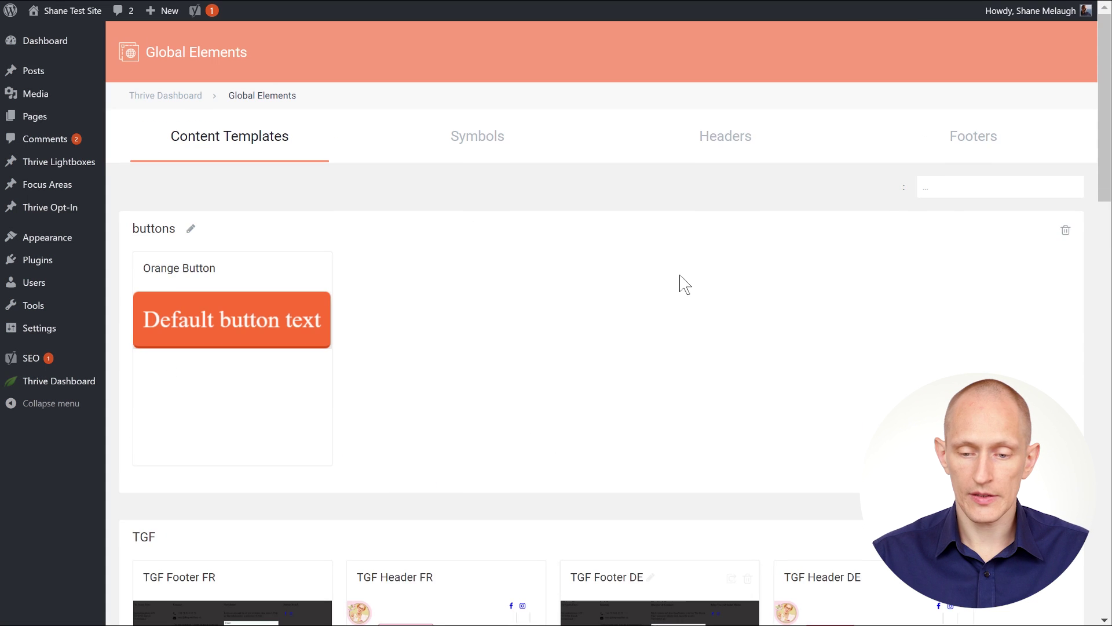
left_click(736, 139)
left_click(985, 136)
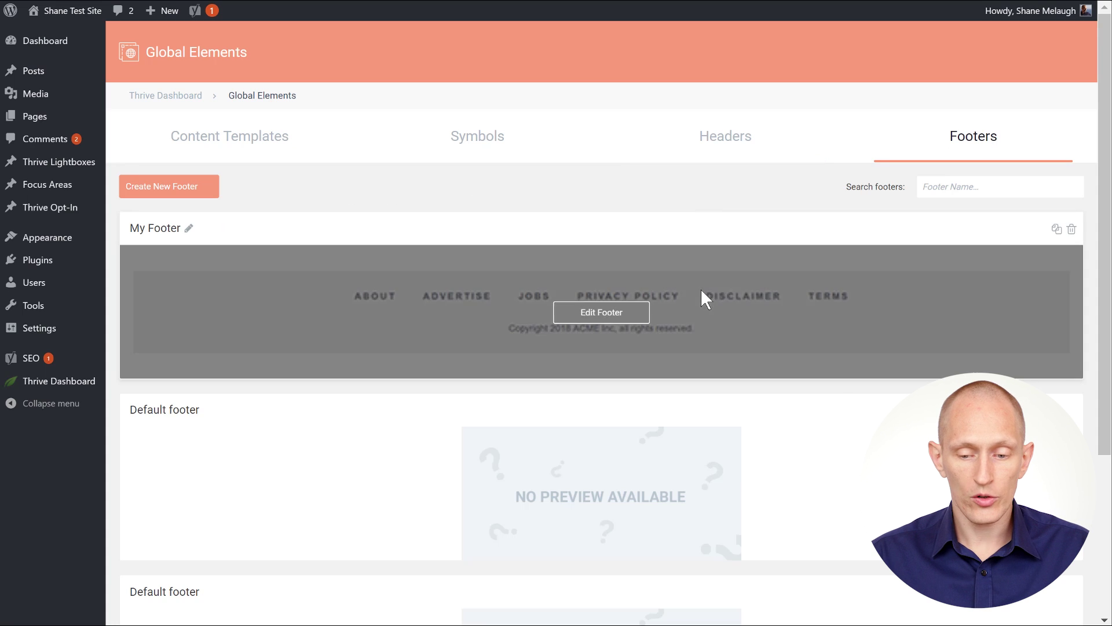
Open the My Footer global footer for editing in Thrive Architect.
mouse_move(701, 288)
left_click(596, 314)
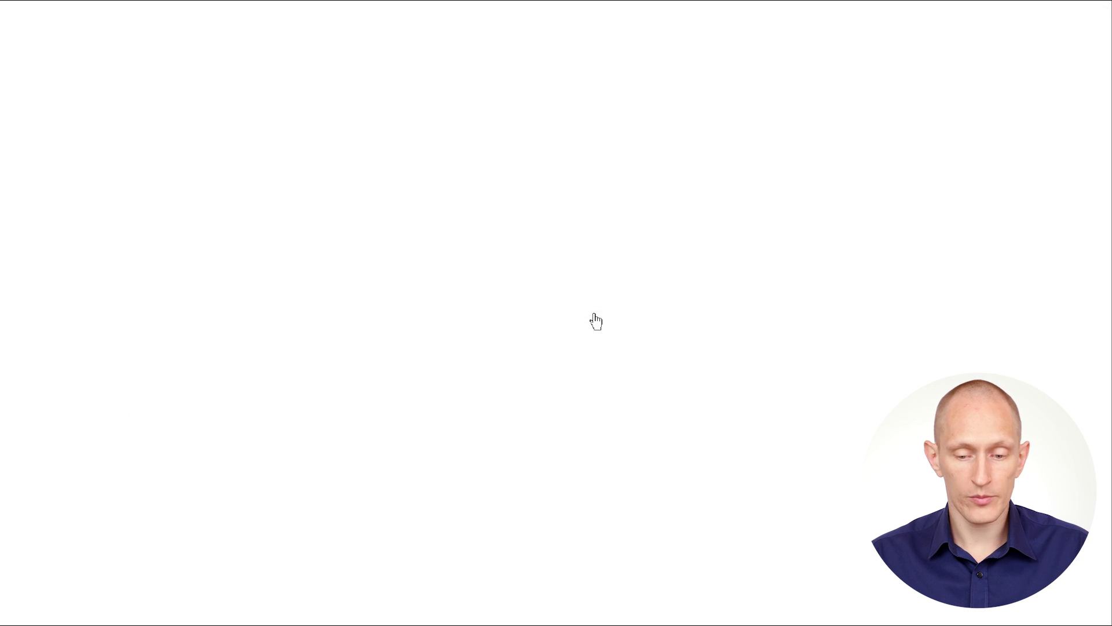